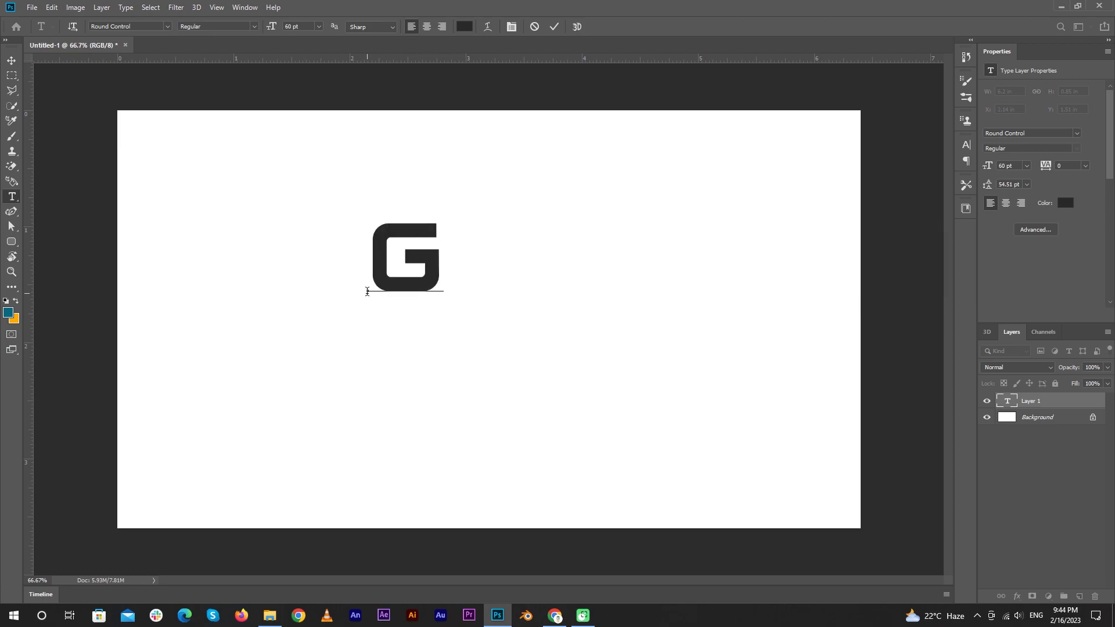
Complete the lettering as GRAPHICS HUB and move it toward the left side of the canvas
type("PHICS")
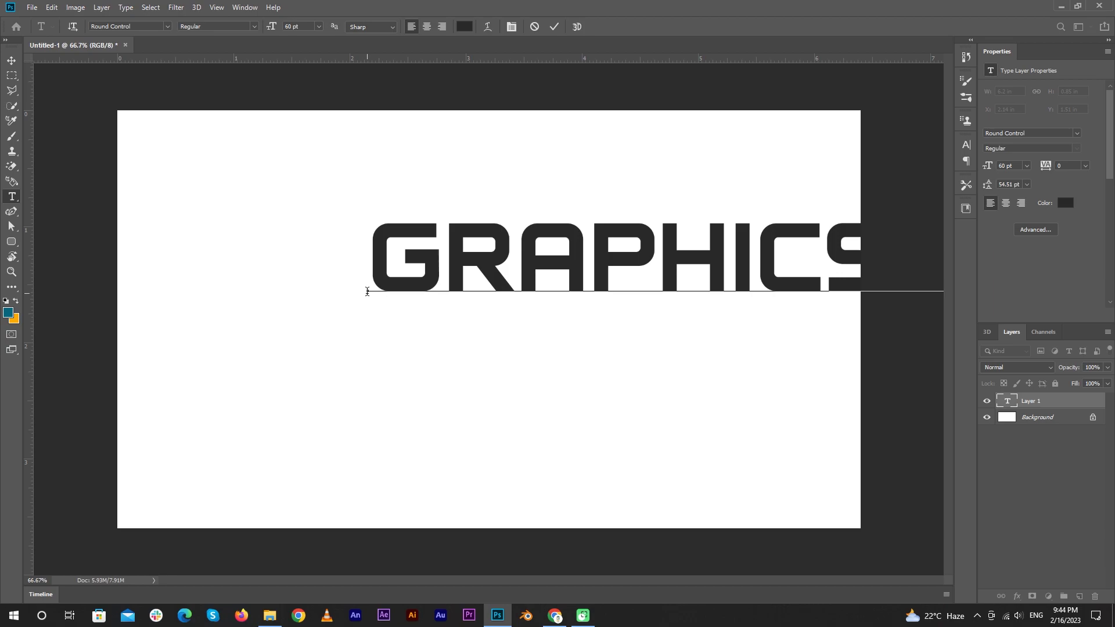
left_click(554, 27)
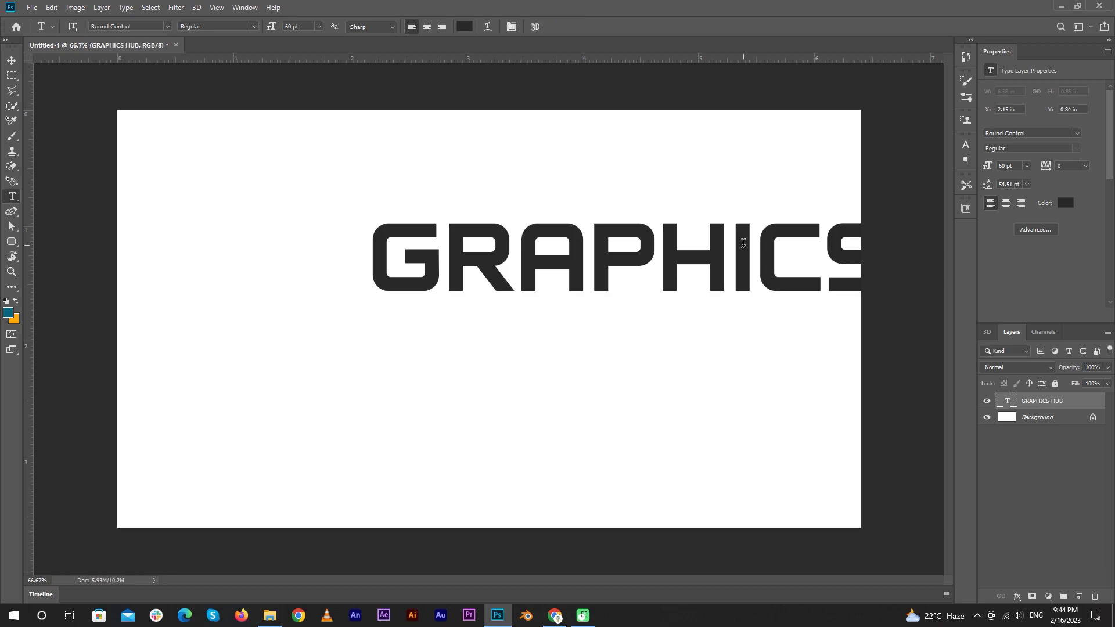
key("v")
left_click_drag(741, 246, 506, 274)
Set the lettering's font size to 48 pt and move it into the upper part of the canvas
left_click(1025, 165)
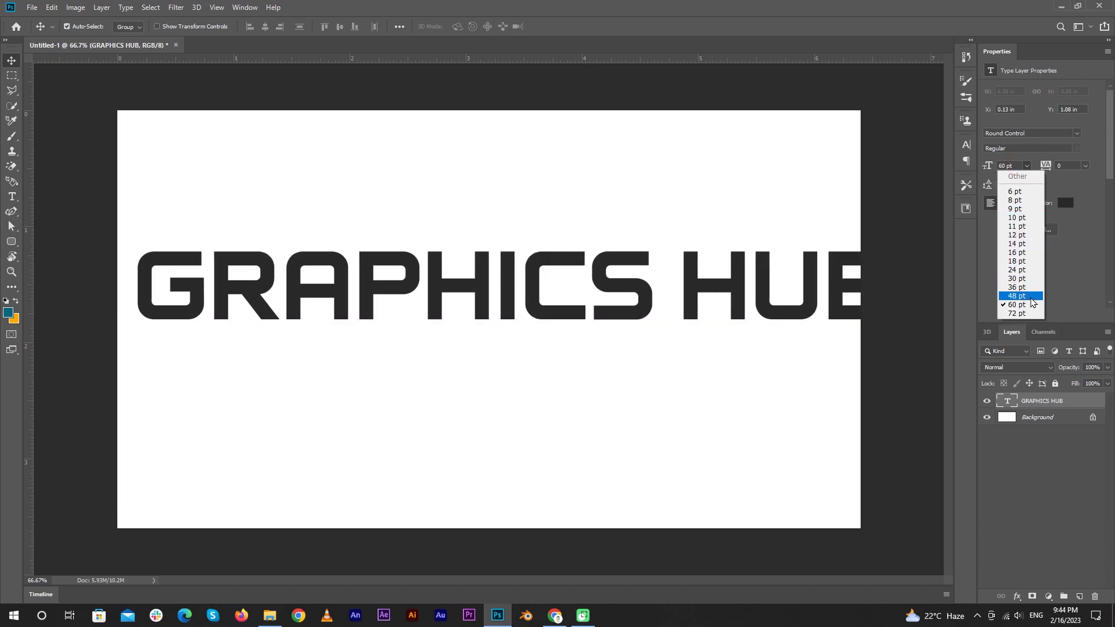
left_click(1016, 295)
left_click_drag(704, 302, 749, 231)
Center the lettering horizontally on the background and move it straight up, nearer the canvas's top edge
left_click(1048, 417, "shift")
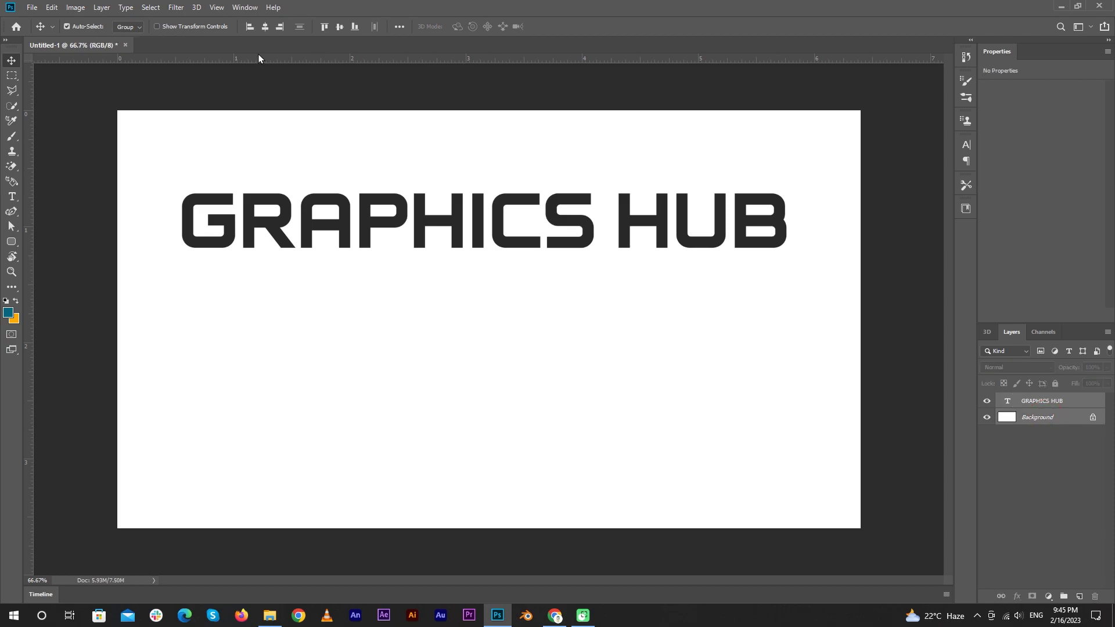
left_click(266, 27)
left_click(426, 88)
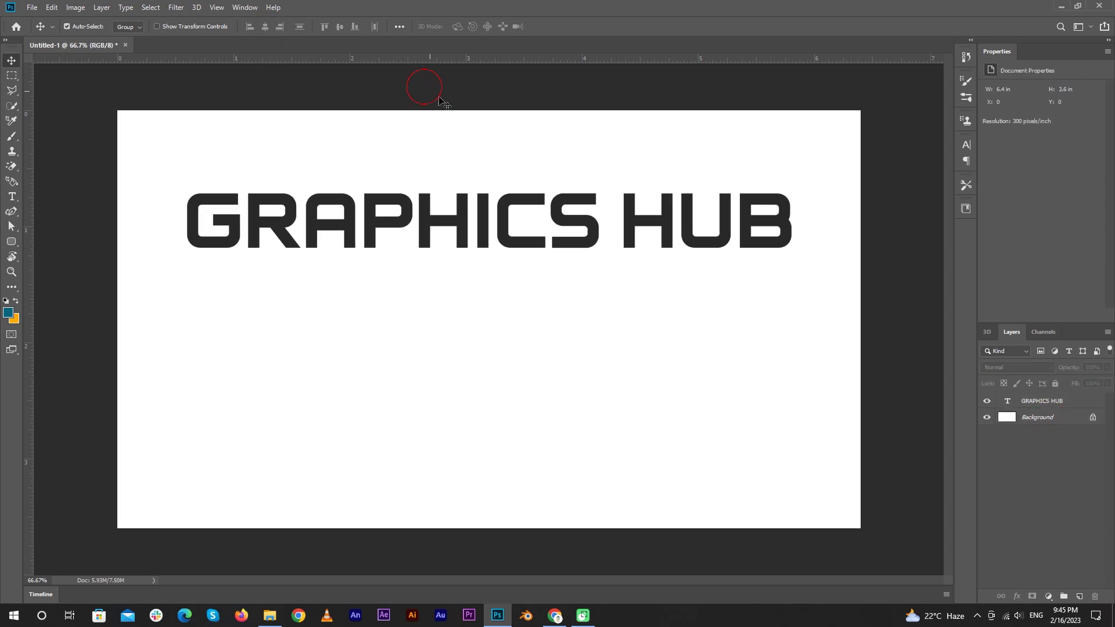
left_click(591, 225)
left_click_drag(591, 225, 591, 208)
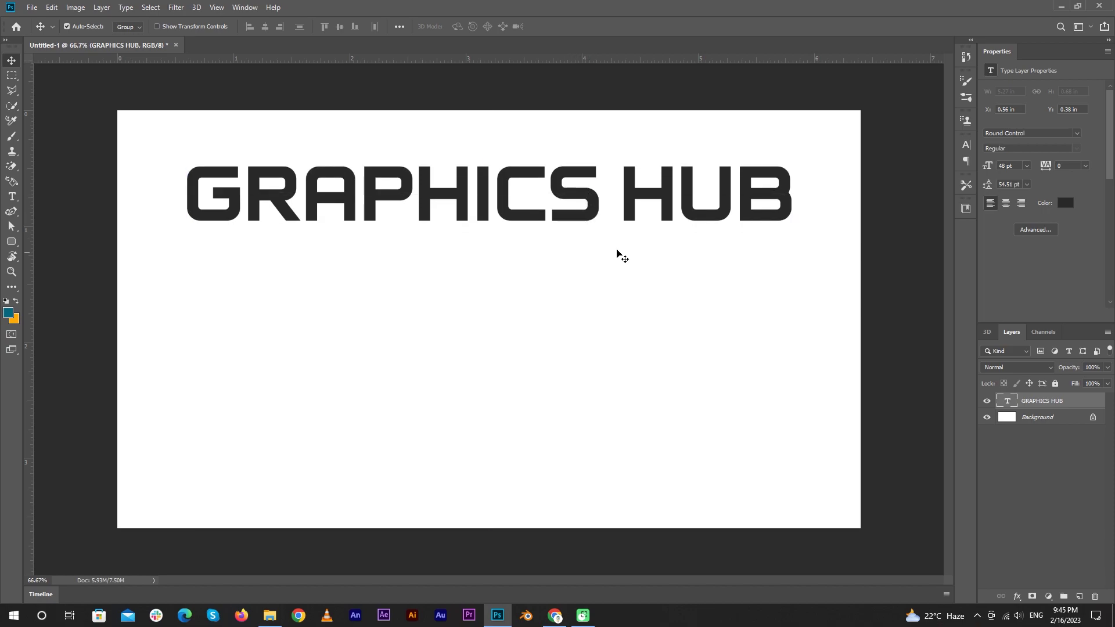
Recolor the word GRAPHICS with the orange background color
key("t")
left_click(535, 207)
left_click_drag(602, 197, 171, 198)
left_click(1065, 202)
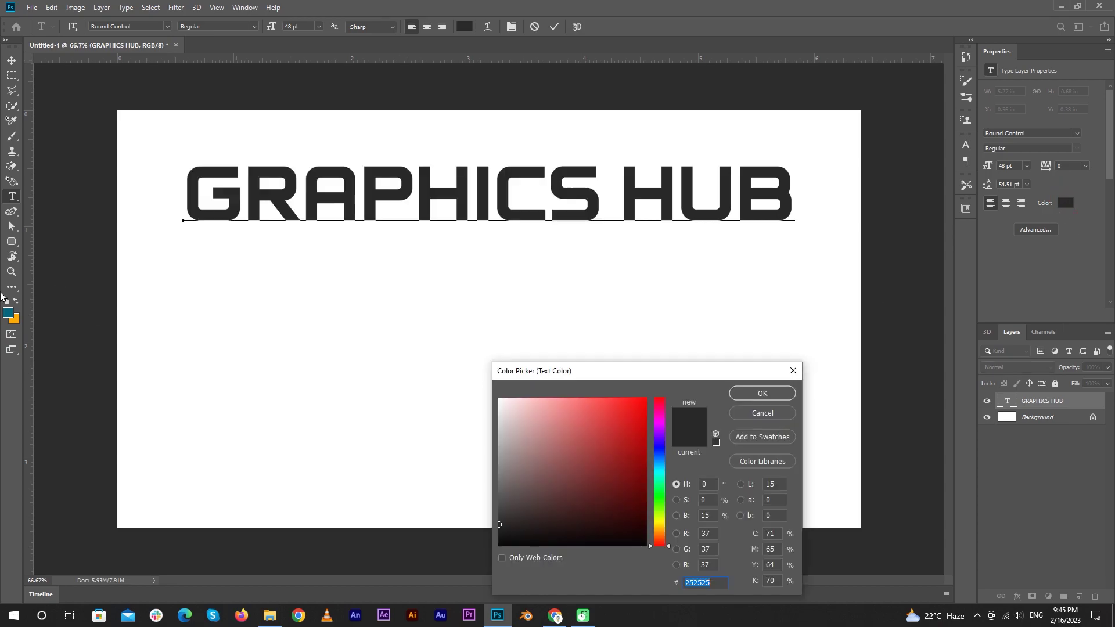
left_click(18, 317)
left_click(745, 393)
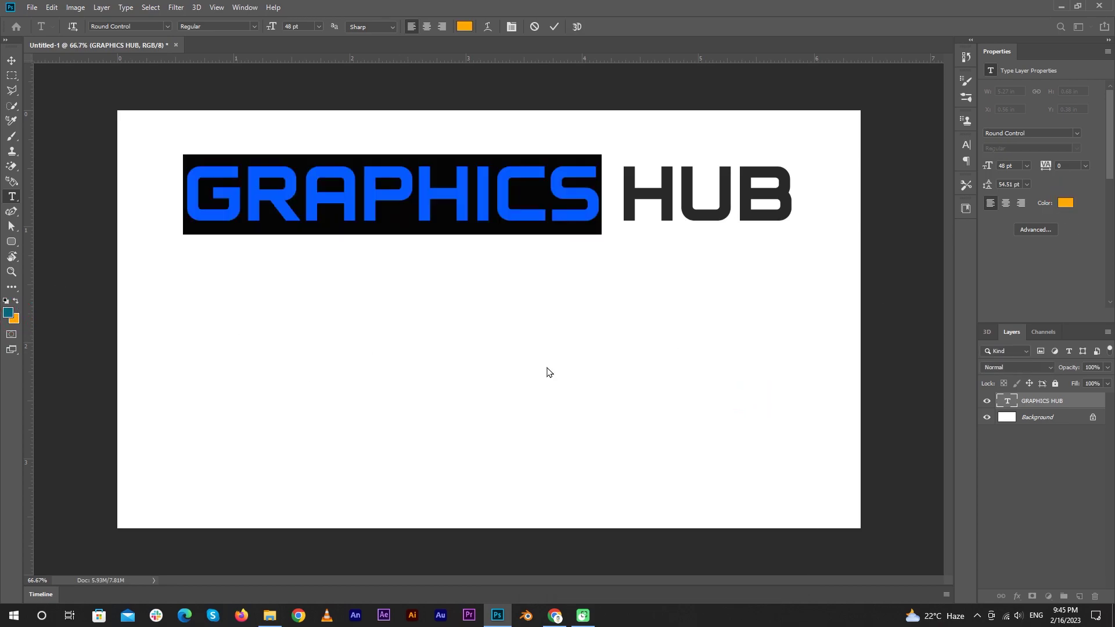
Recolor the word HUB with the teal foreground color 036379 and commit the text edit
left_click_drag(620, 195, 852, 191)
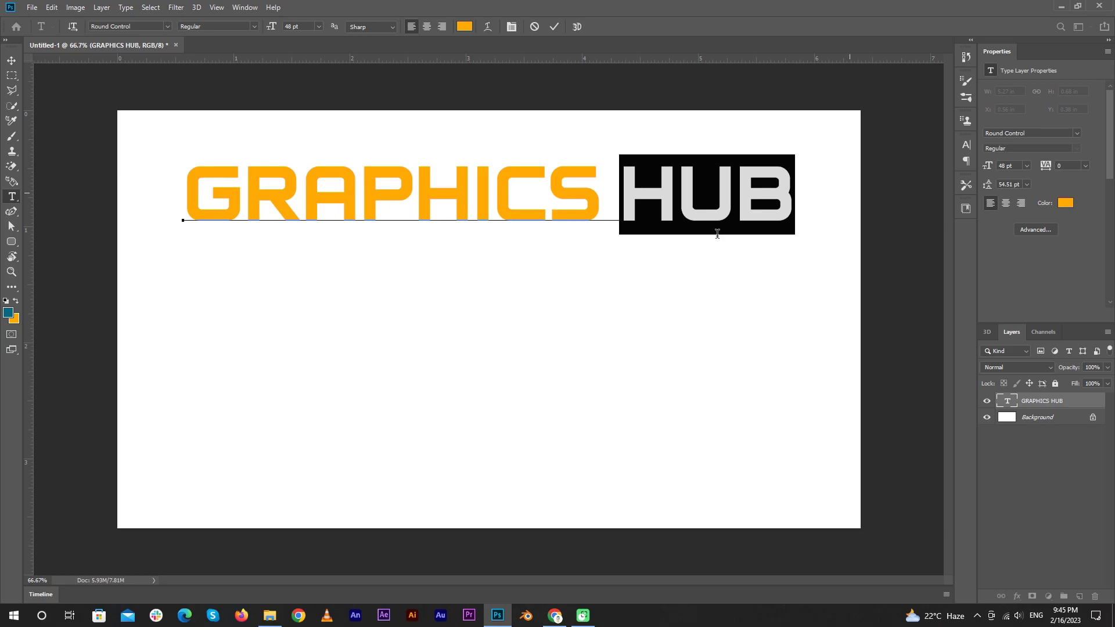
left_click(1065, 203)
left_click(8, 312)
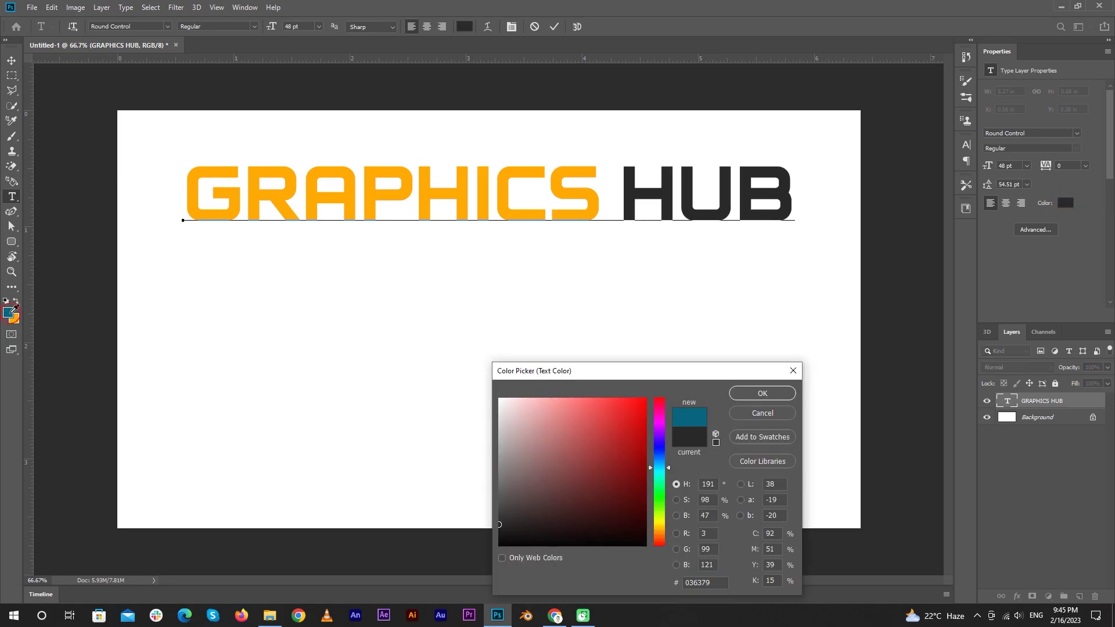
left_click(762, 393)
left_click(554, 27)
key("v")
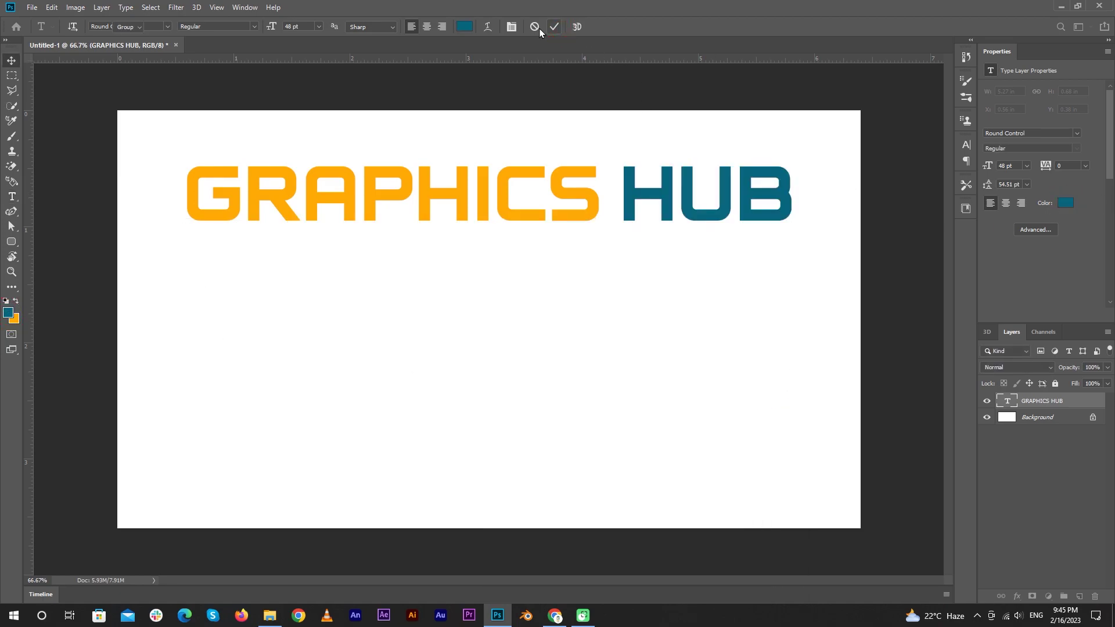
left_click(637, 89)
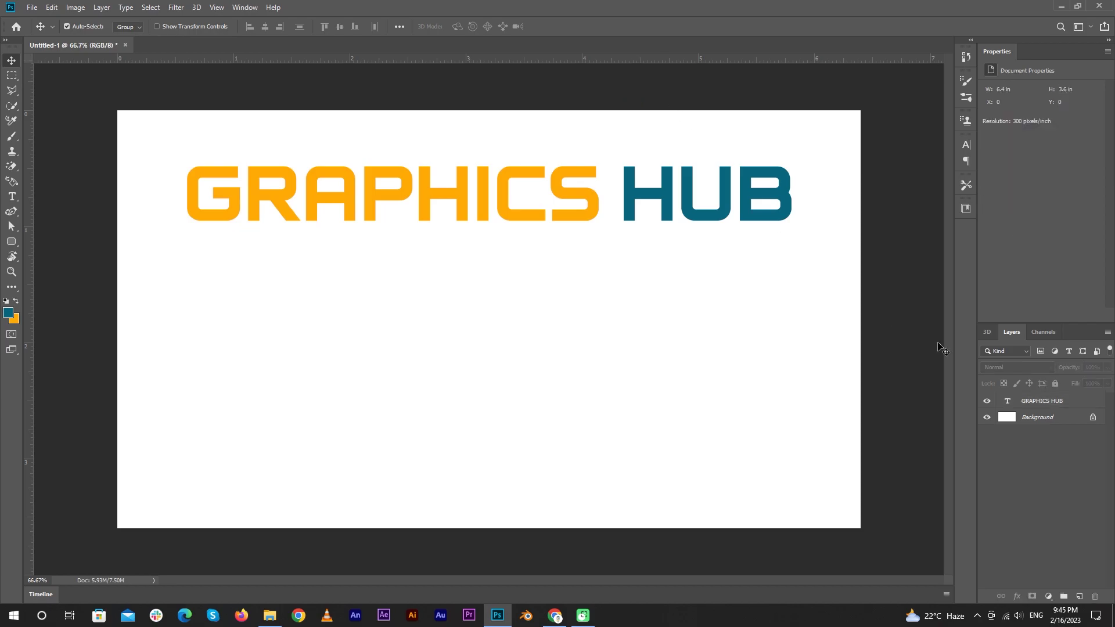
Convert the GRAPHICS HUB text layer to a shape
left_click(1052, 405)
right_click(1052, 405)
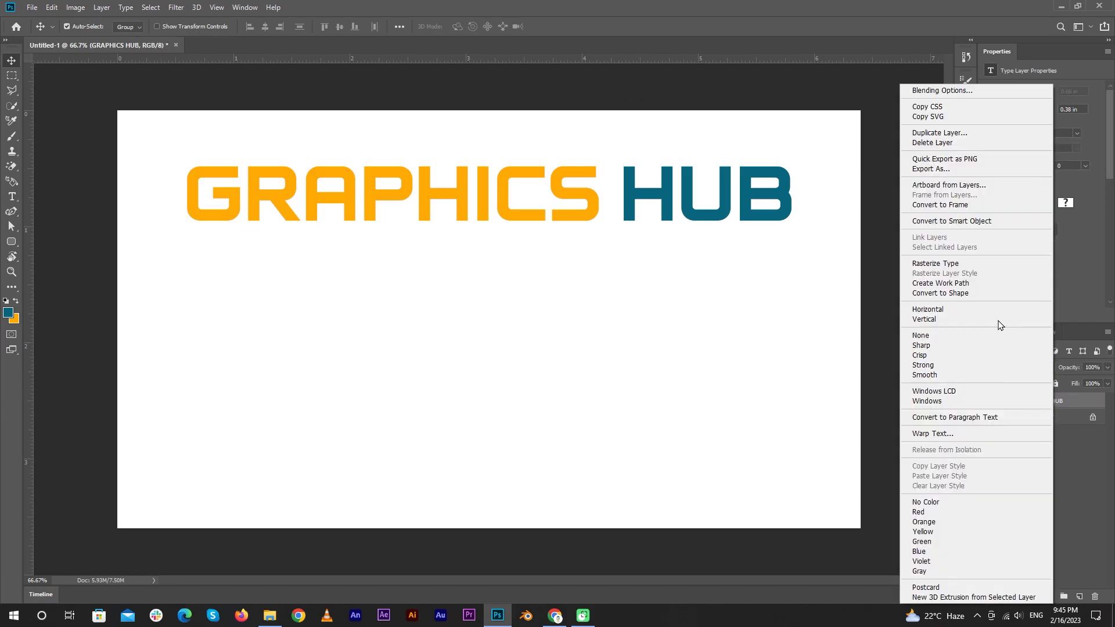
left_click(959, 293)
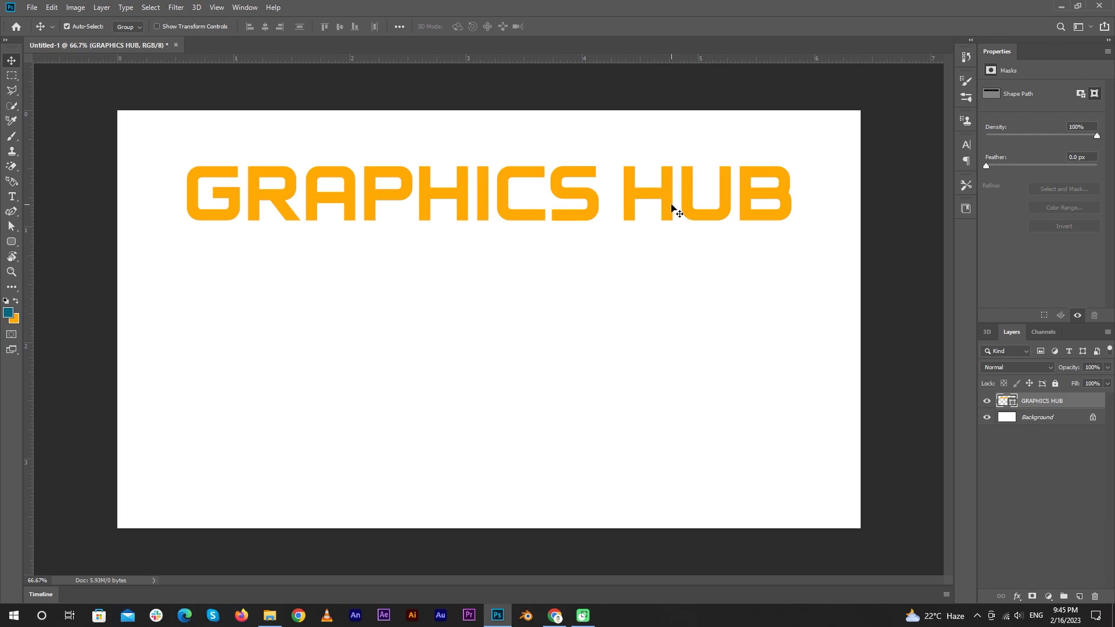
Select the lower anchor points of all letters with Direct Selection and stretch them straight down until the shape is about 776 px tall
left_click(13, 229)
left_click(15, 233)
left_click(63, 235)
left_click_drag(148, 256, 850, 207)
scroll(792, 211, "up", 6)
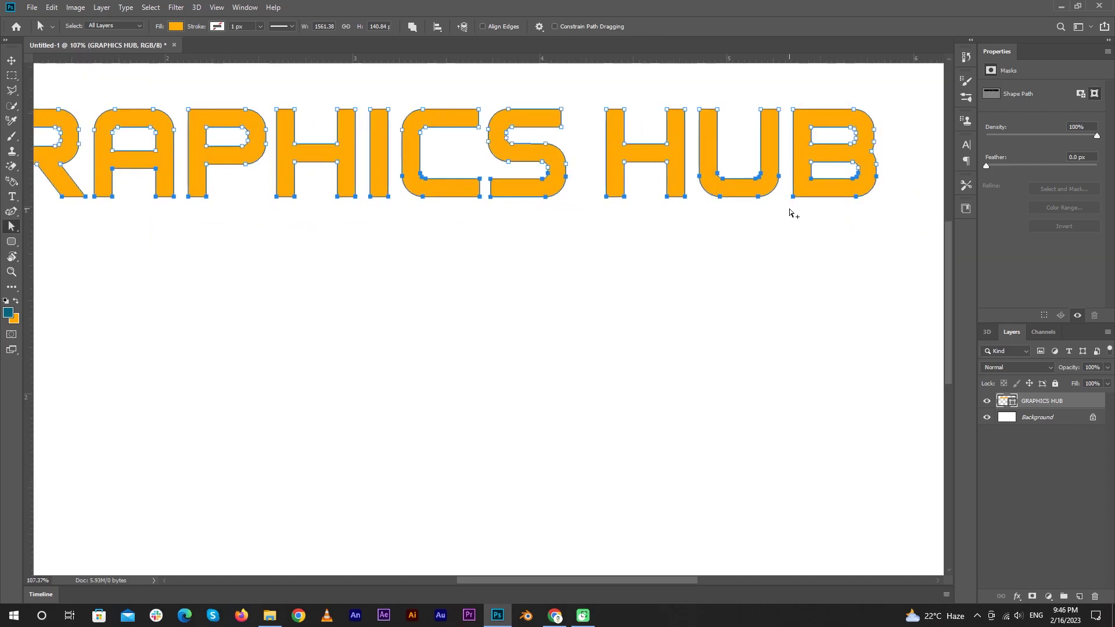
scroll(853, 165, "down", 4)
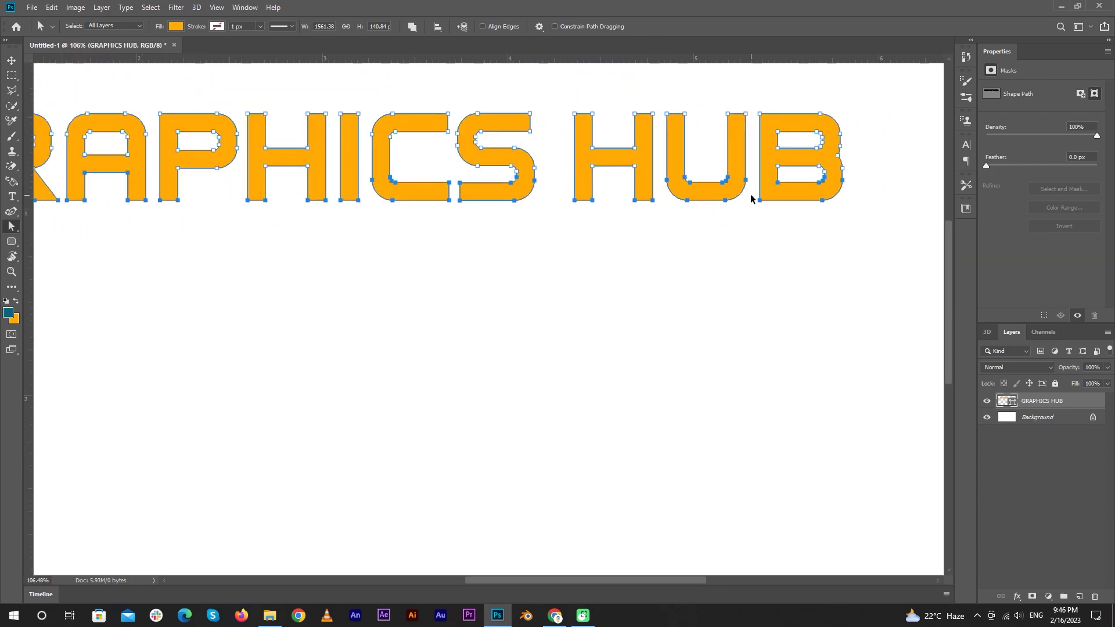
scroll(751, 202, "down", 2)
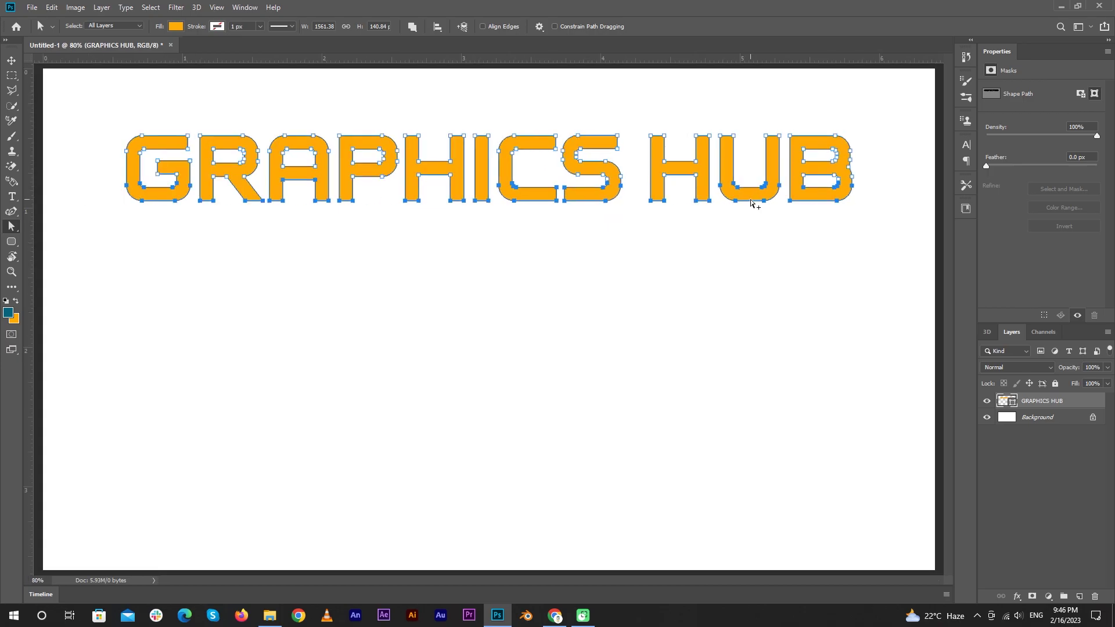
key("shift+Down")
key("shift+Down")
key("shift+Down")
key("shift+Down")
key("shift+Down")
key("shift+Down")
key("shift+Down")
key("shift+Down")
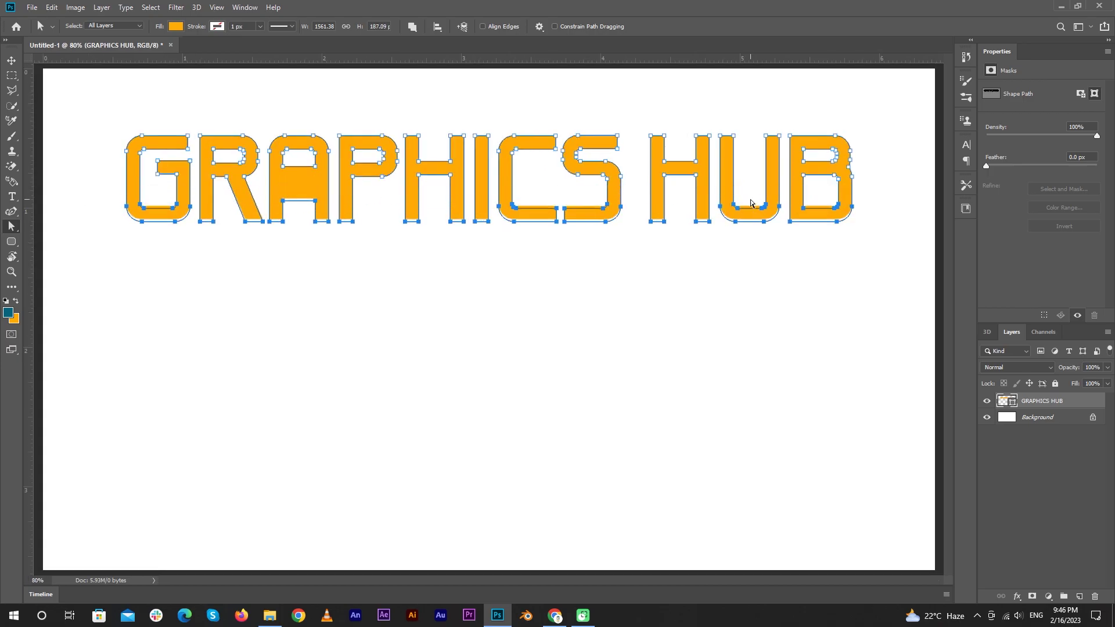
key("shift+Down")
key("shift+Down")
key("shift+Down")
key("shift+Down")
key("shift+Down")
key("shift+Down")
key("shift+Down")
key("shift+Down")
key("shift+Down")
key("shift+Down")
key("shift+Down")
key("shift+Down")
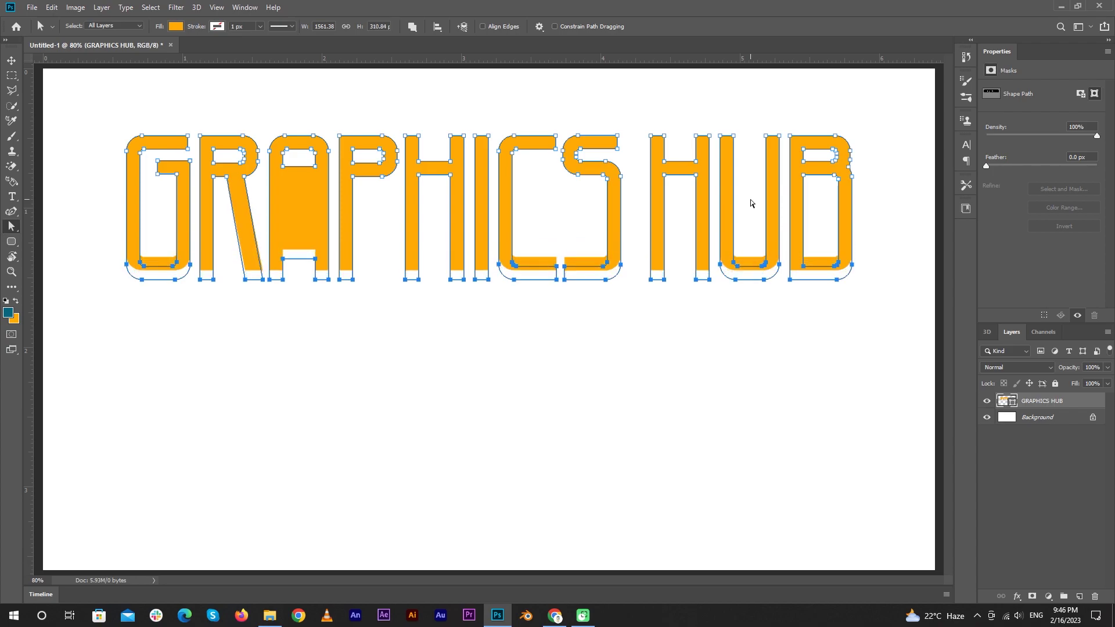
key("shift+Down")
key("shift+Down")
key("shift+Down")
key("shift+Down")
key("shift+Down")
key("shift+Down")
key("shift+Down")
key("shift+Down")
key("shift+Down")
key("shift+Down")
key("shift+Down")
key("shift+Down")
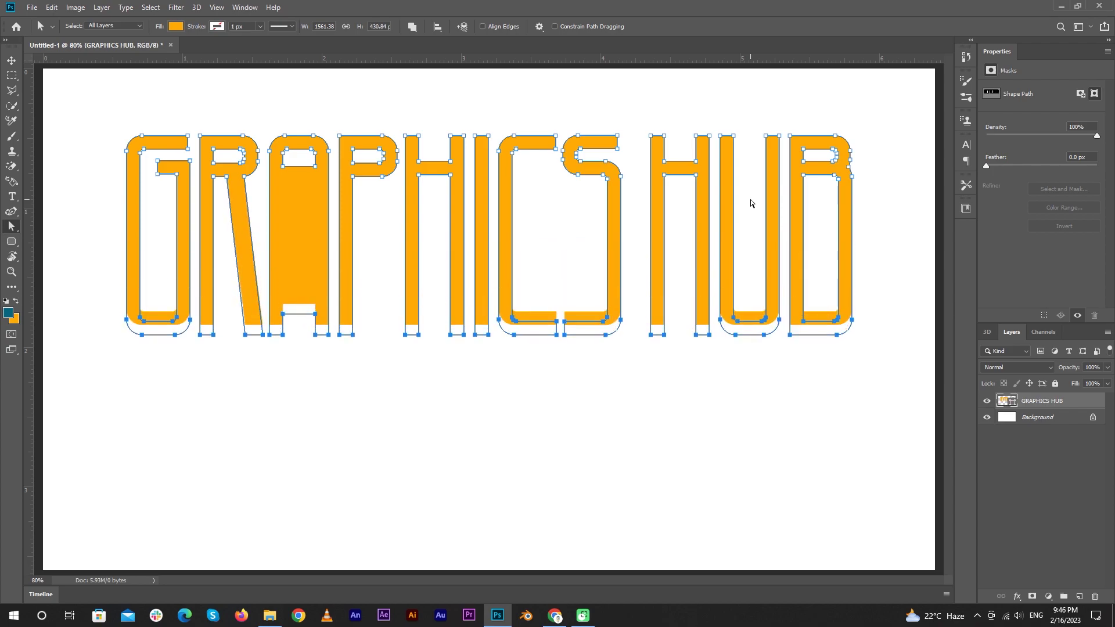
key("shift+Down")
key("shift+Down")
key("shift+Down")
key("shift+Down")
key("shift+Down")
key("shift+Down")
key("shift+Down")
key("shift+Down")
key("shift+Down")
key("shift+Down")
key("shift+Down")
key("shift+Down")
key("shift+Down")
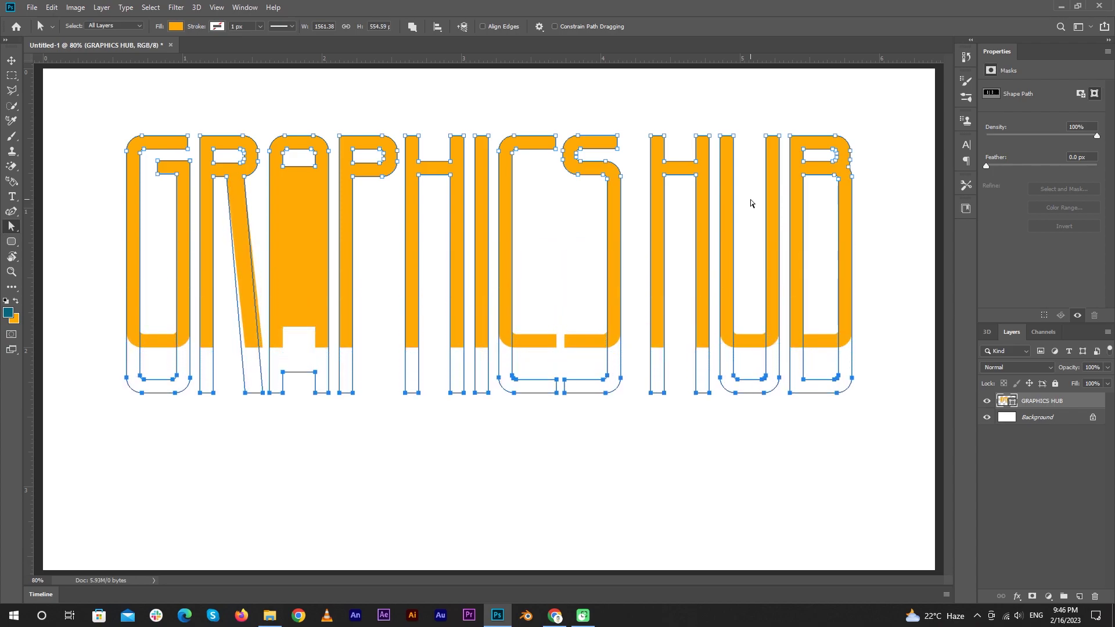
key("shift+Down")
key("shift+Down")
key("shift+Down")
key("shift+Down")
key("shift+Down")
key("shift+Down")
key("shift+Down")
key("shift+Down")
key("shift+Down")
key("shift+Down")
key("shift+Down")
key("shift+Down")
key("shift+Down")
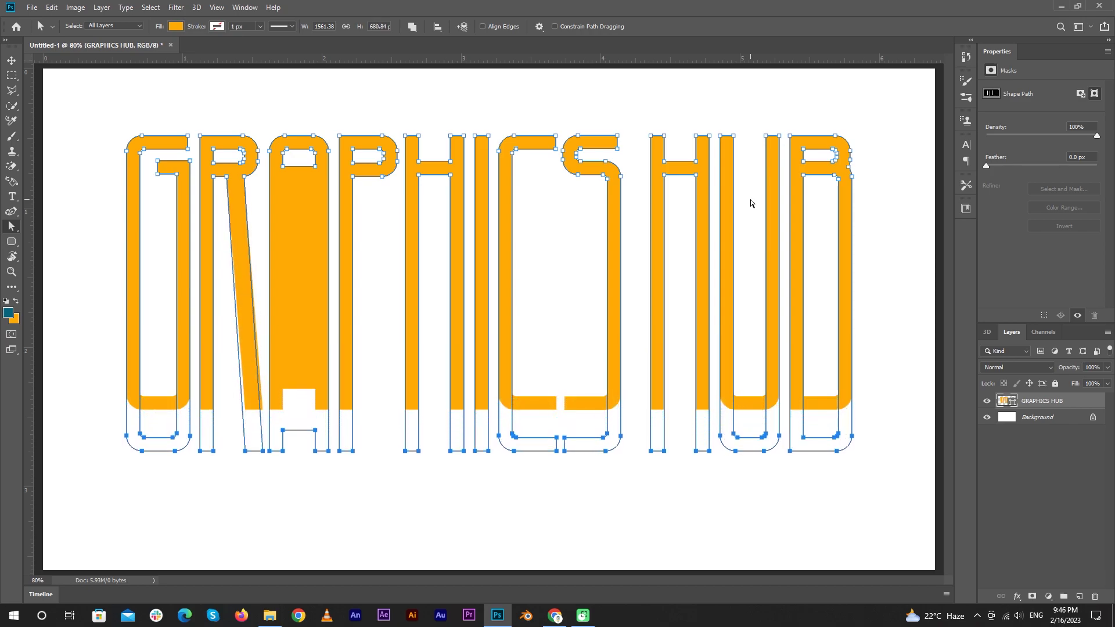
key("shift+Down")
key("shift+Down")
key("shift+Down")
key("shift+Down")
key("shift+Down")
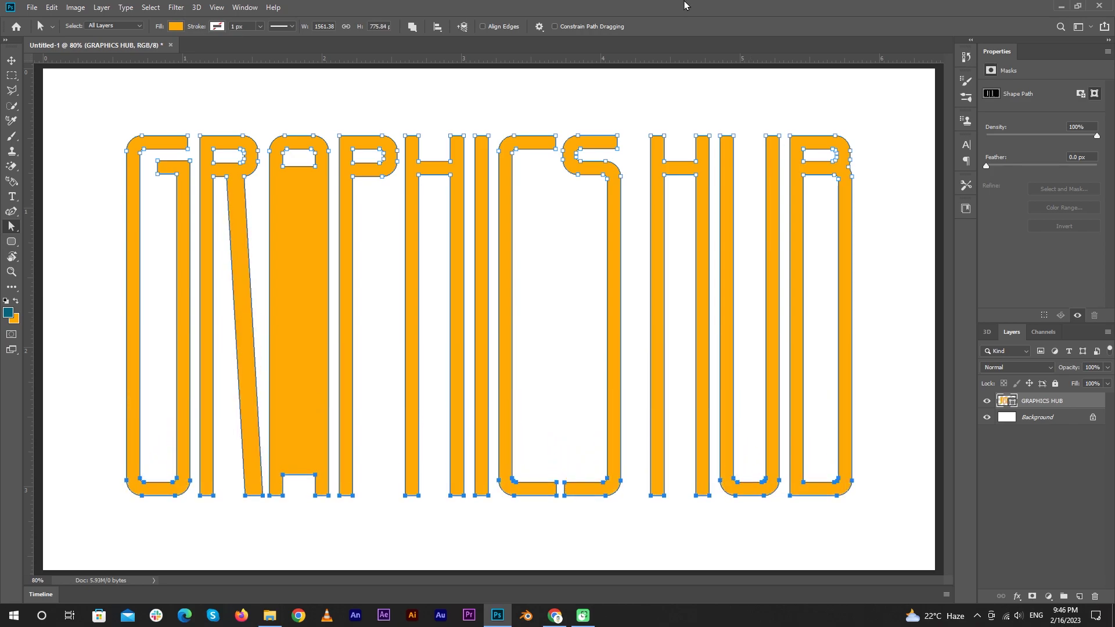
left_click(653, 127)
Lower the bottom edge of the opening in the letter A to leave a thin crossbar near its base
key("ctrl+0")
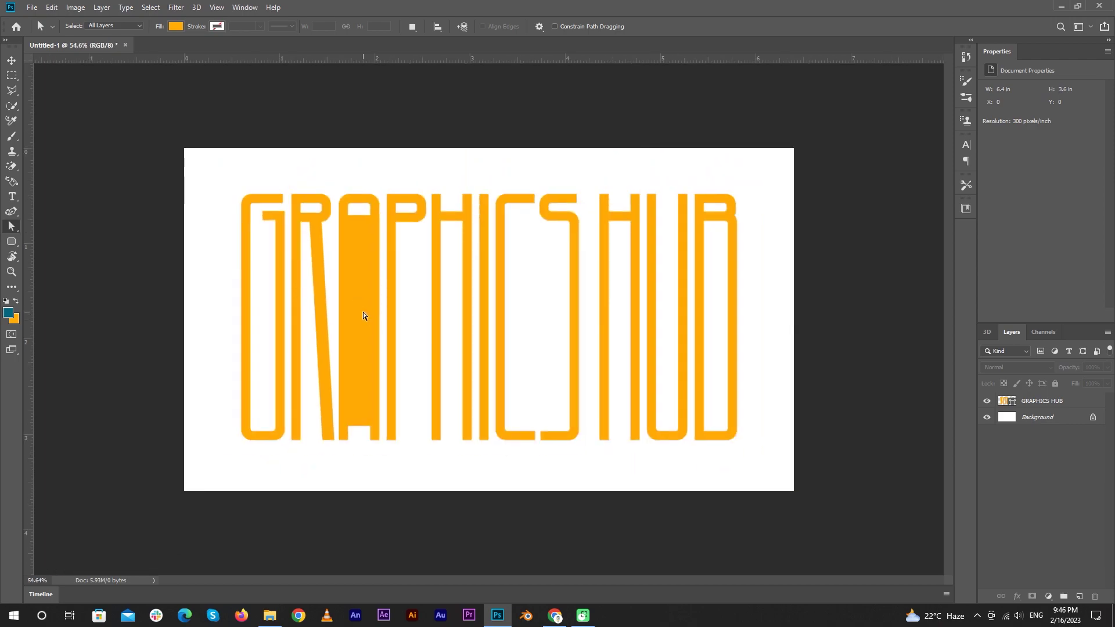
left_click(347, 268)
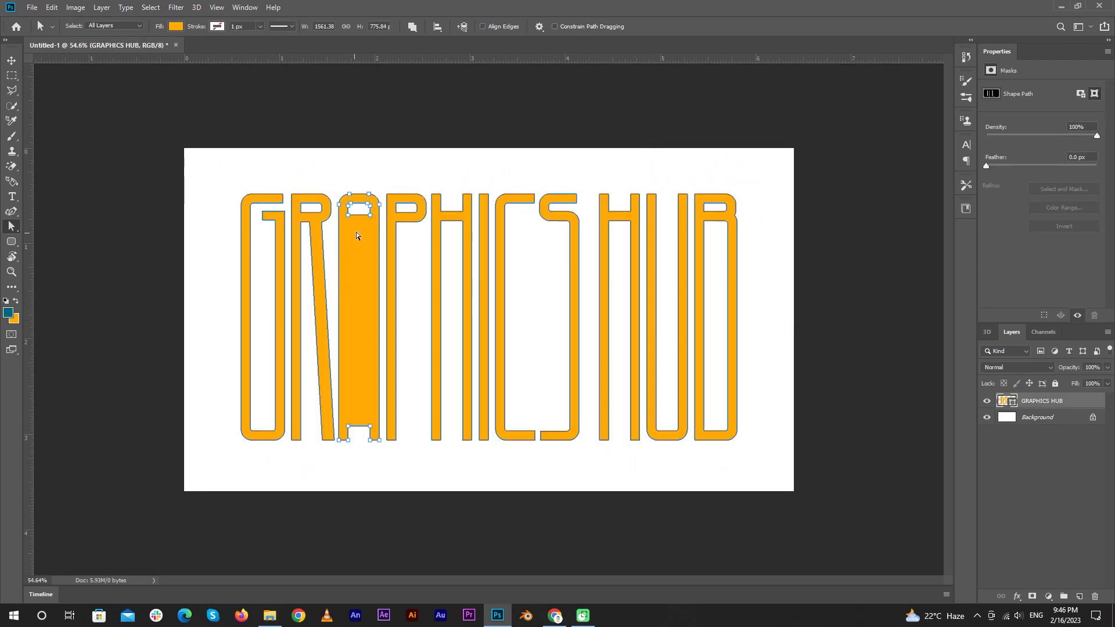
left_click(371, 219)
left_click_drag(371, 220, 362, 415)
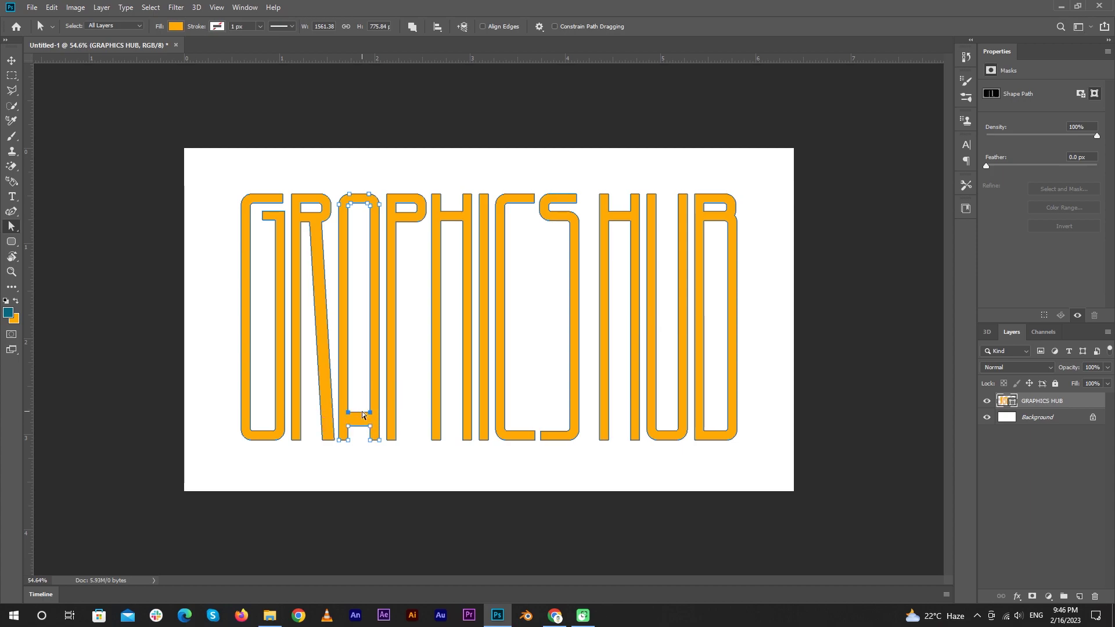
left_click(384, 107)
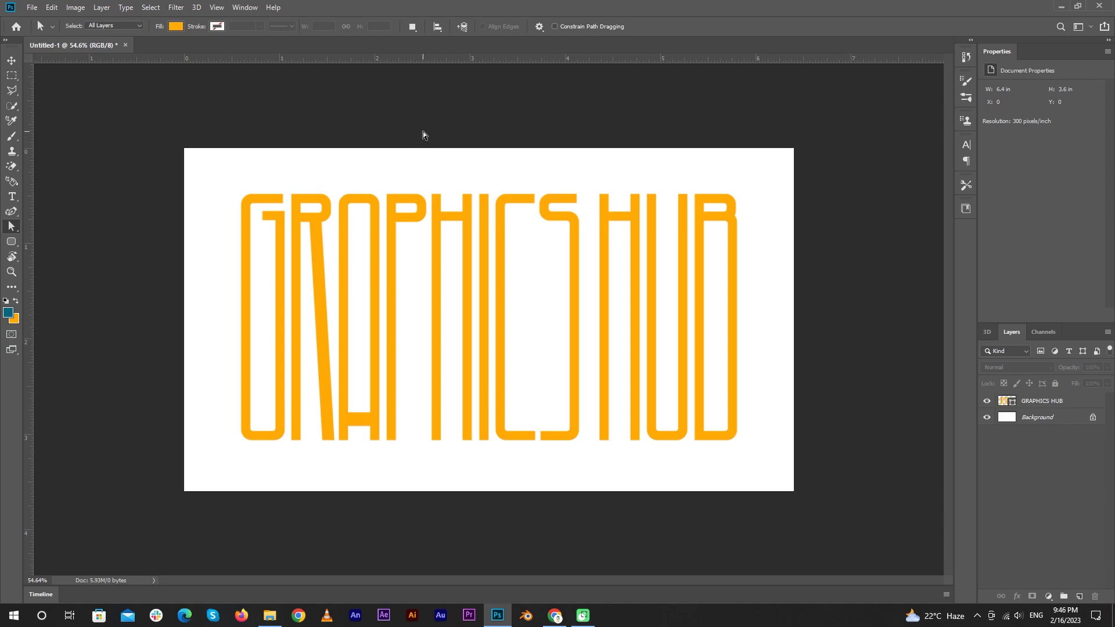
Duplicate the GRAPHICS HUB shape layer
key("v")
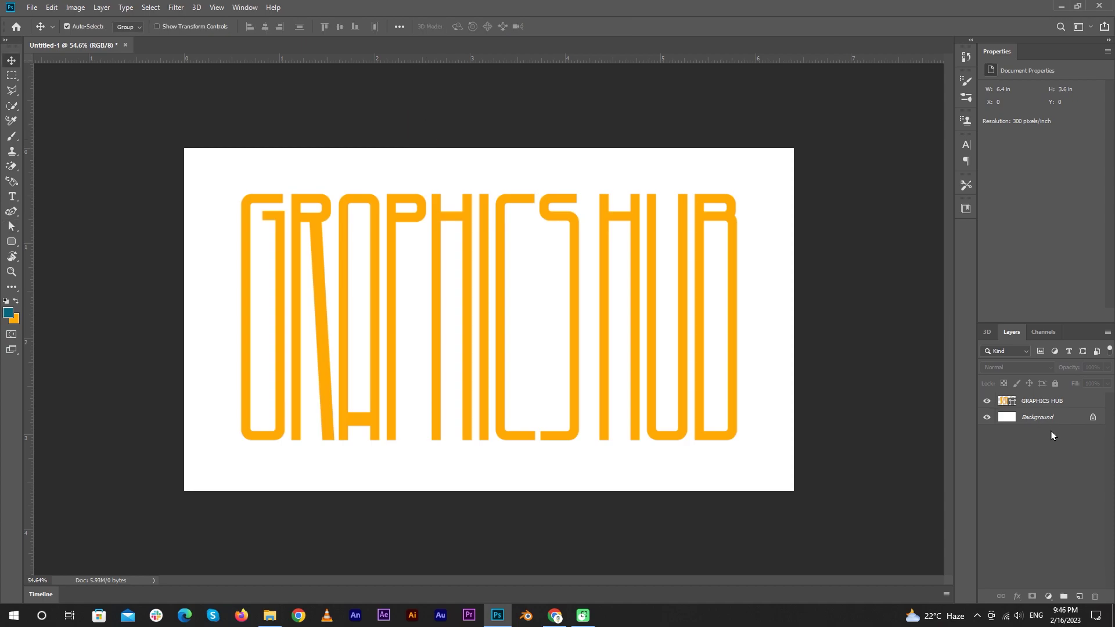
left_click(1044, 401)
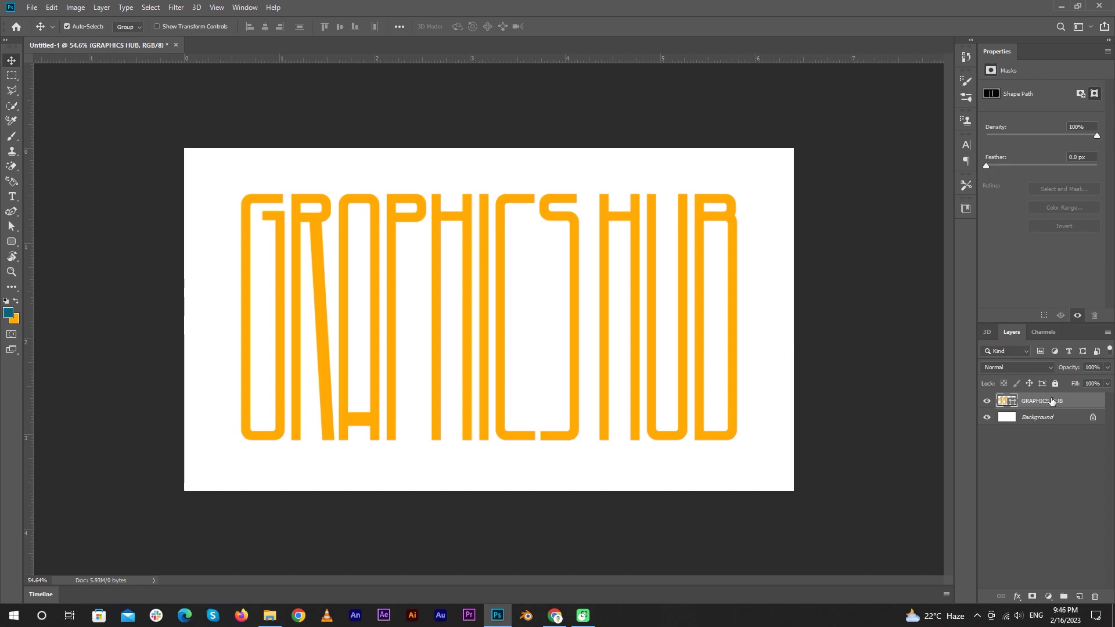
left_click_drag(1064, 410, 1079, 596)
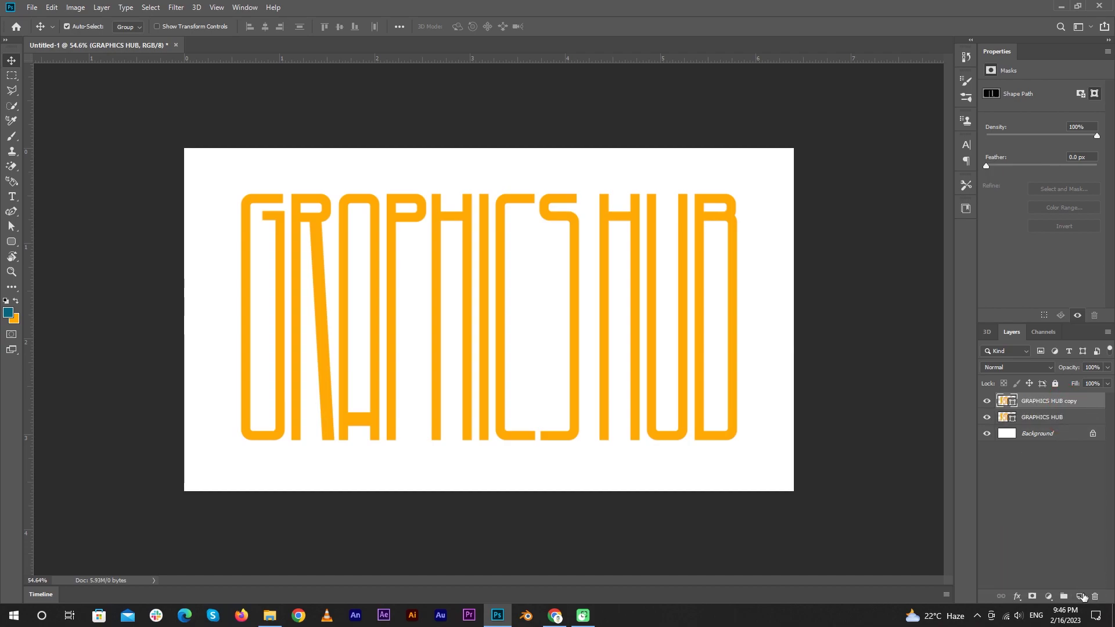
Try rasterizing both GRAPHICS HUB layers and undo the rasterization
left_click(1037, 418)
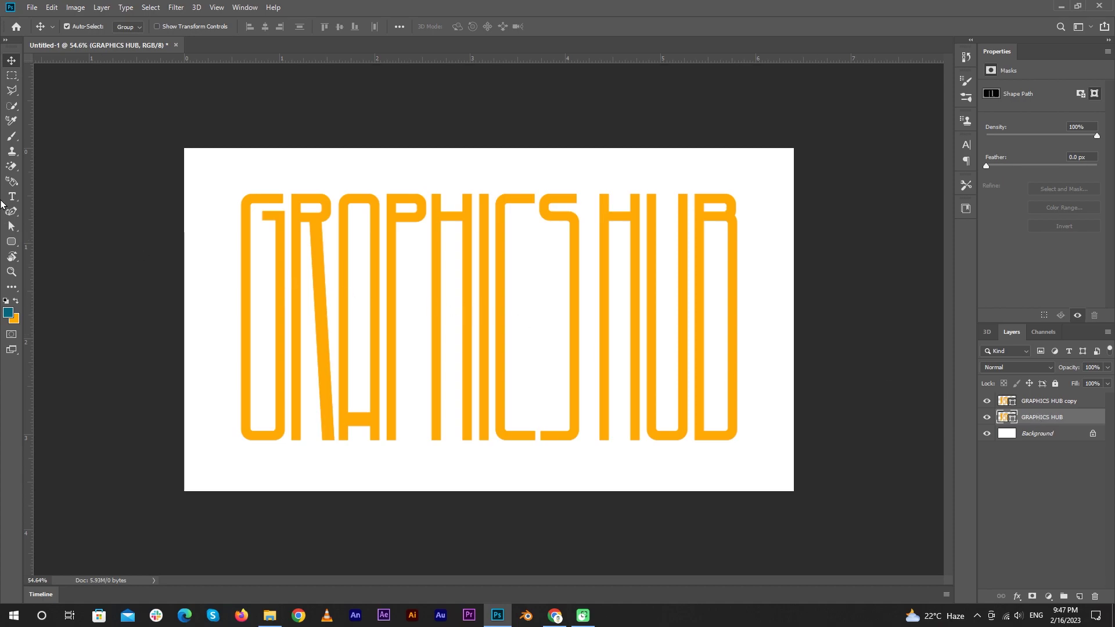
left_click(1059, 403, "shift")
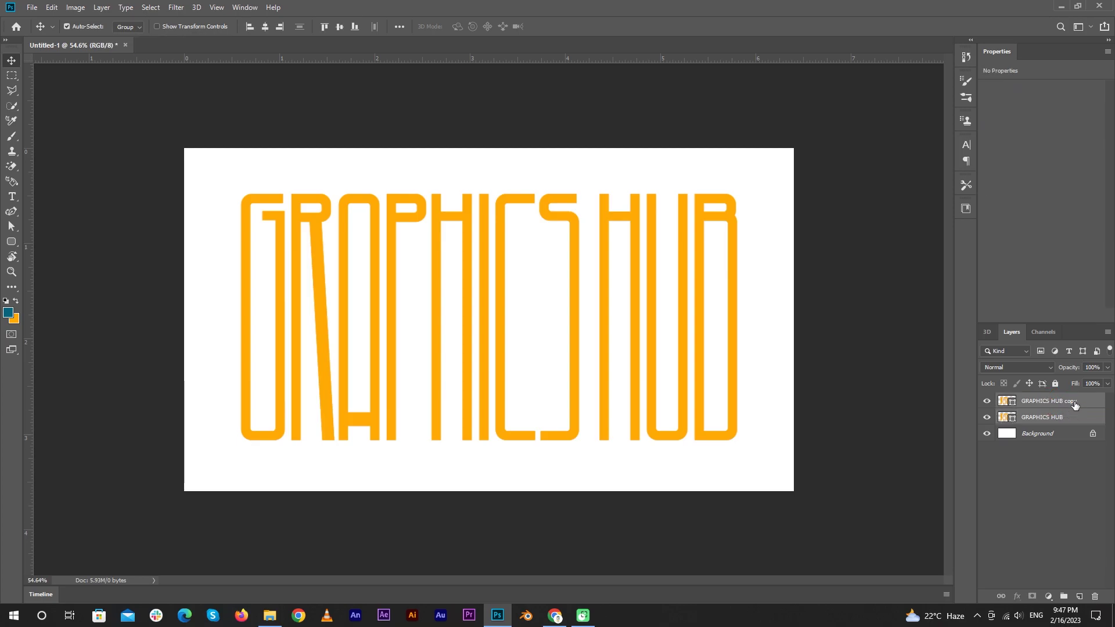
right_click(1061, 402)
left_click(958, 292)
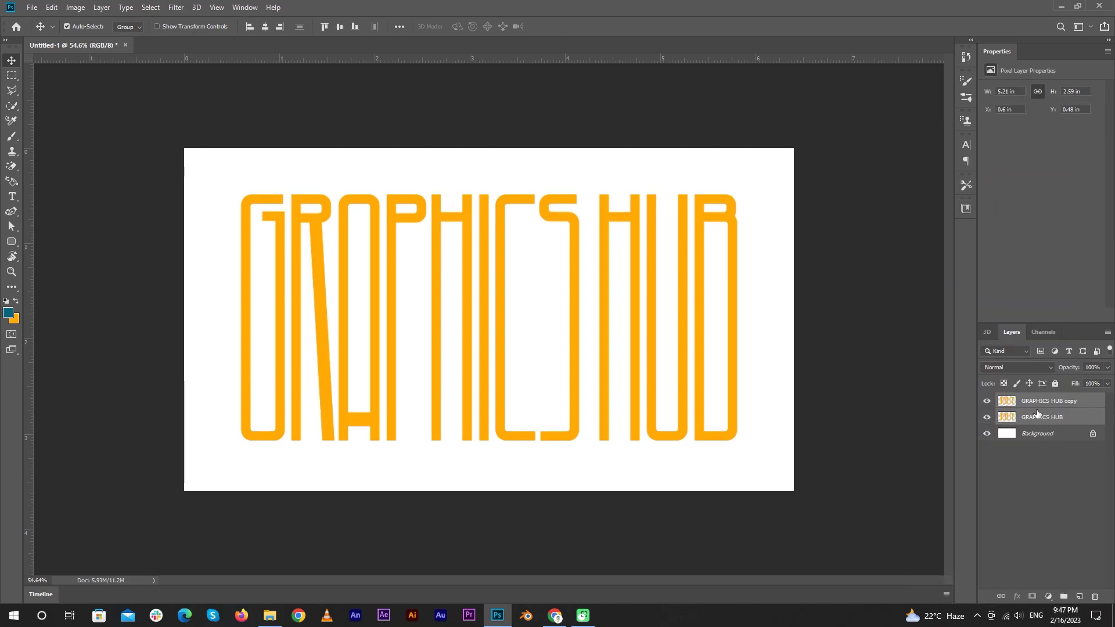
left_click(1031, 421)
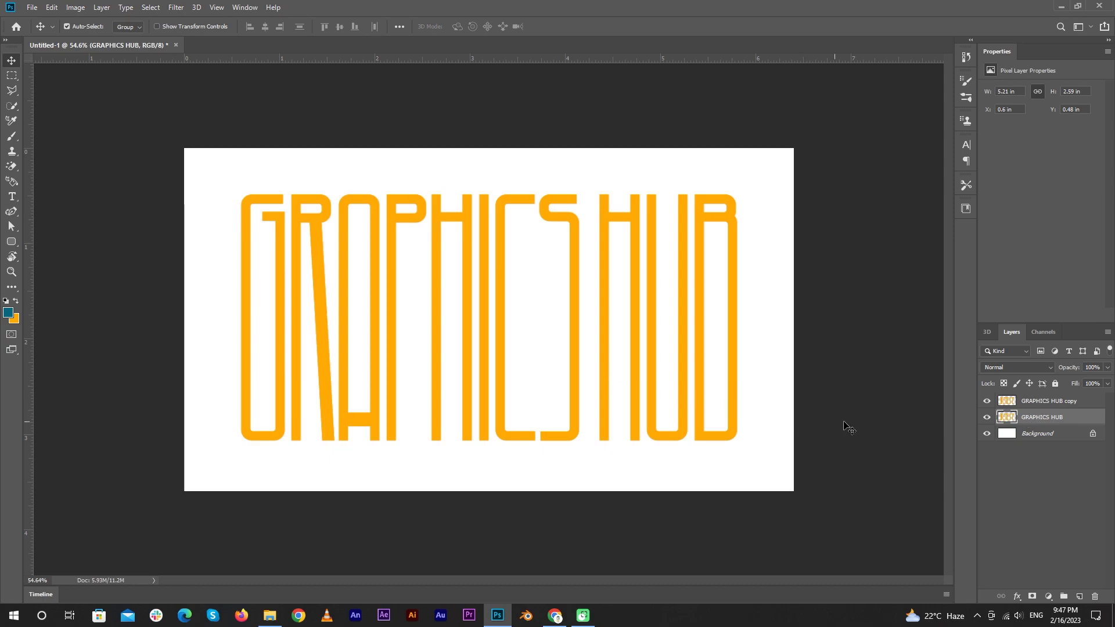
key("ctrl+z")
Recolor the GRAPHICS HUB copy shape layer with the recently used dark teal fill
left_click(1042, 403)
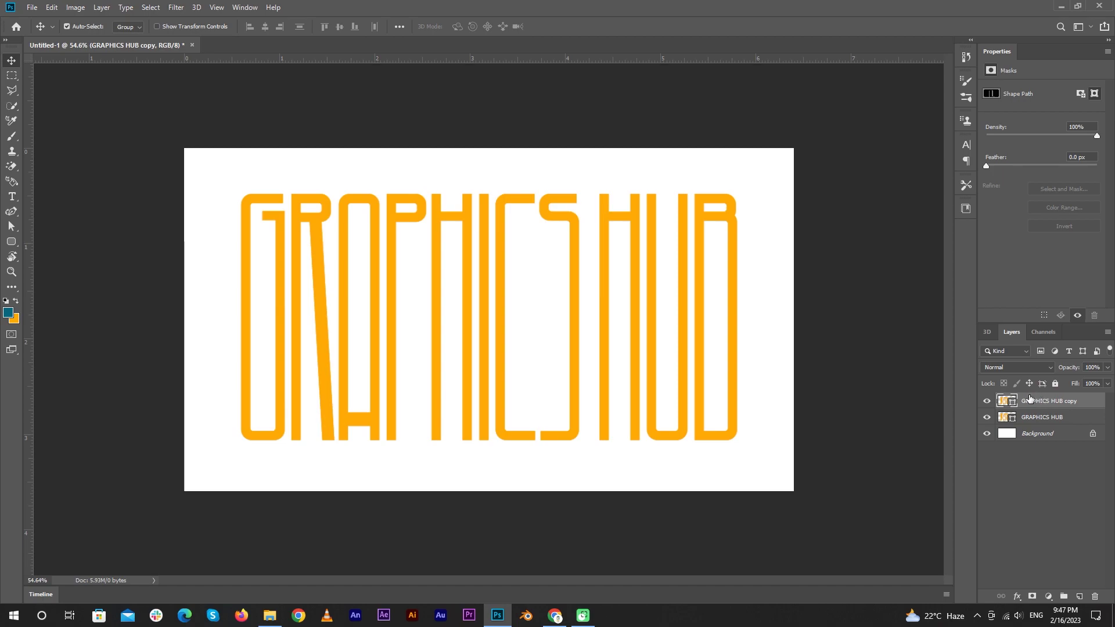
key("u")
left_click(130, 26)
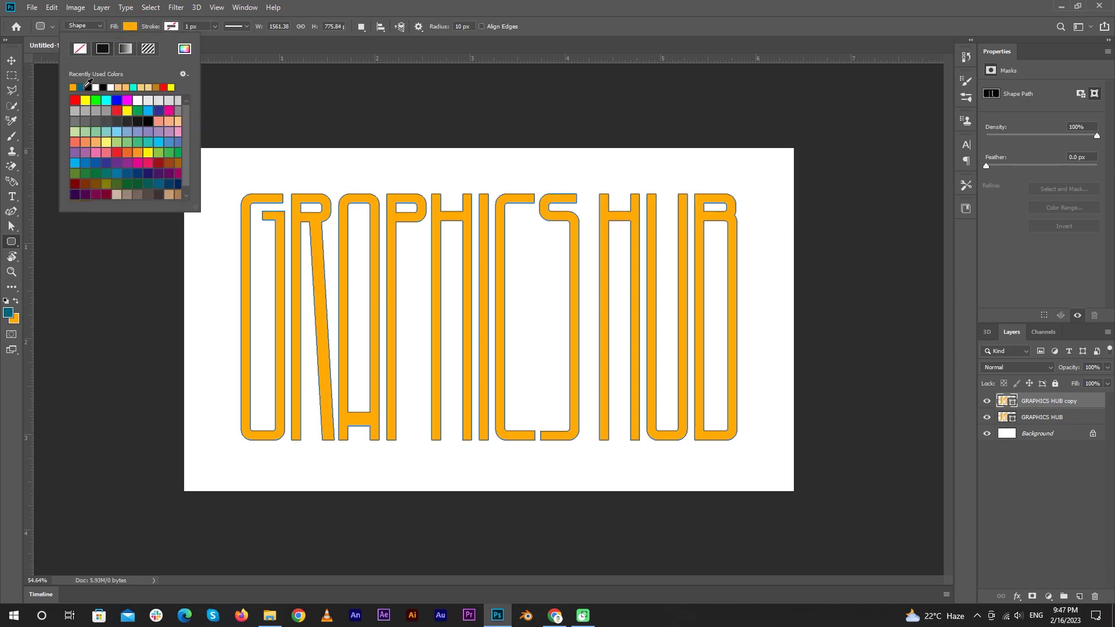
left_click(74, 87)
left_click(11, 60)
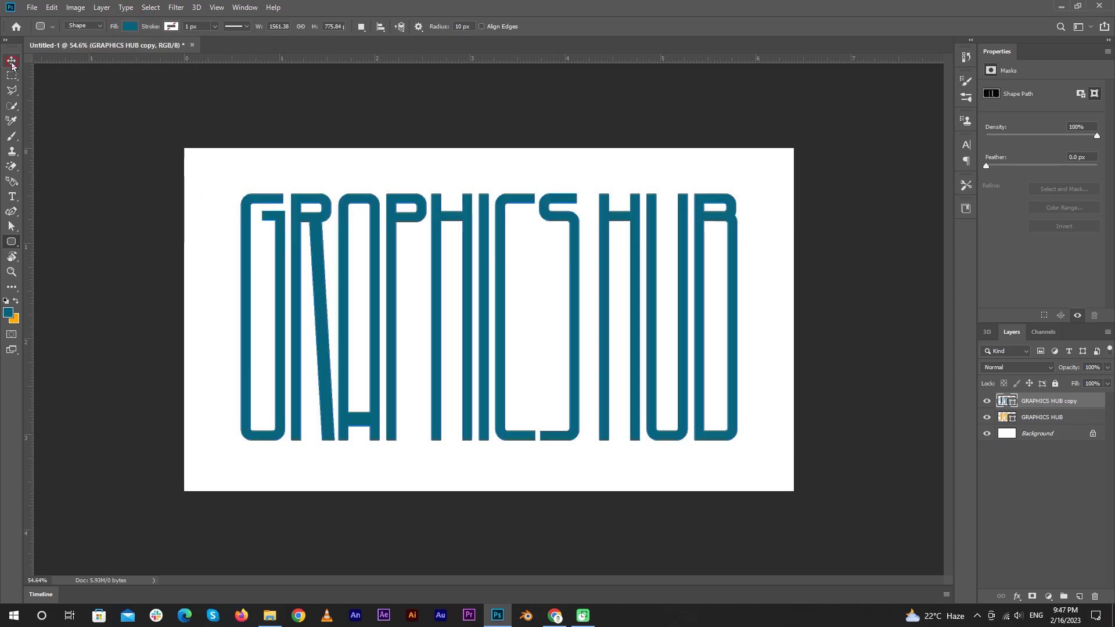
Rasterize both the GRAPHICS HUB and GRAPHICS HUB copy layers
left_click(1053, 420, "ctrl")
right_click(1054, 420)
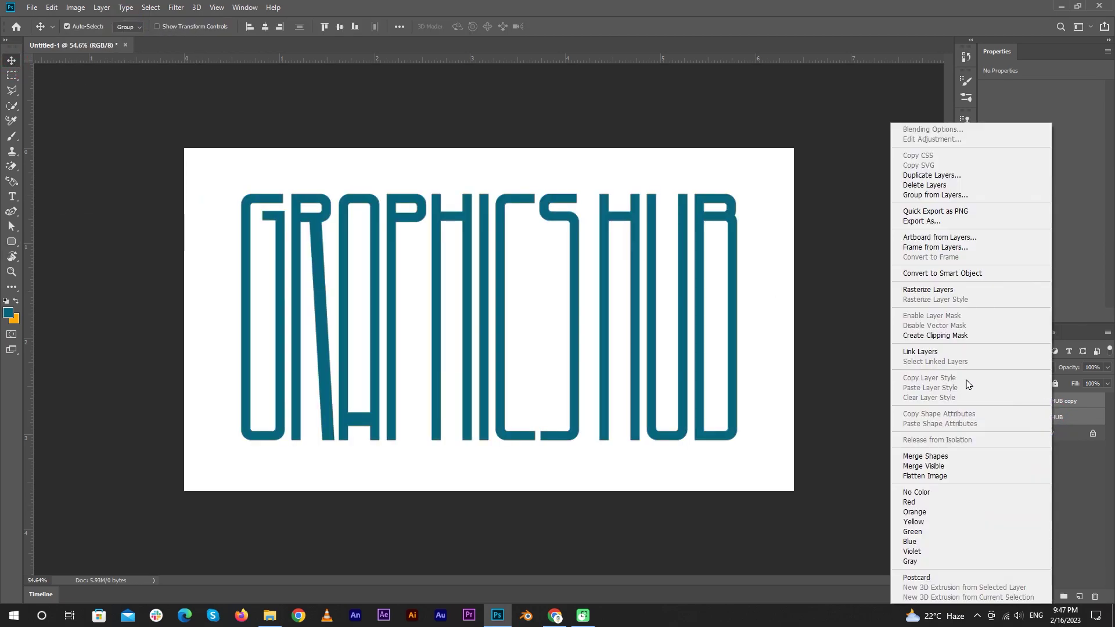
left_click(939, 291)
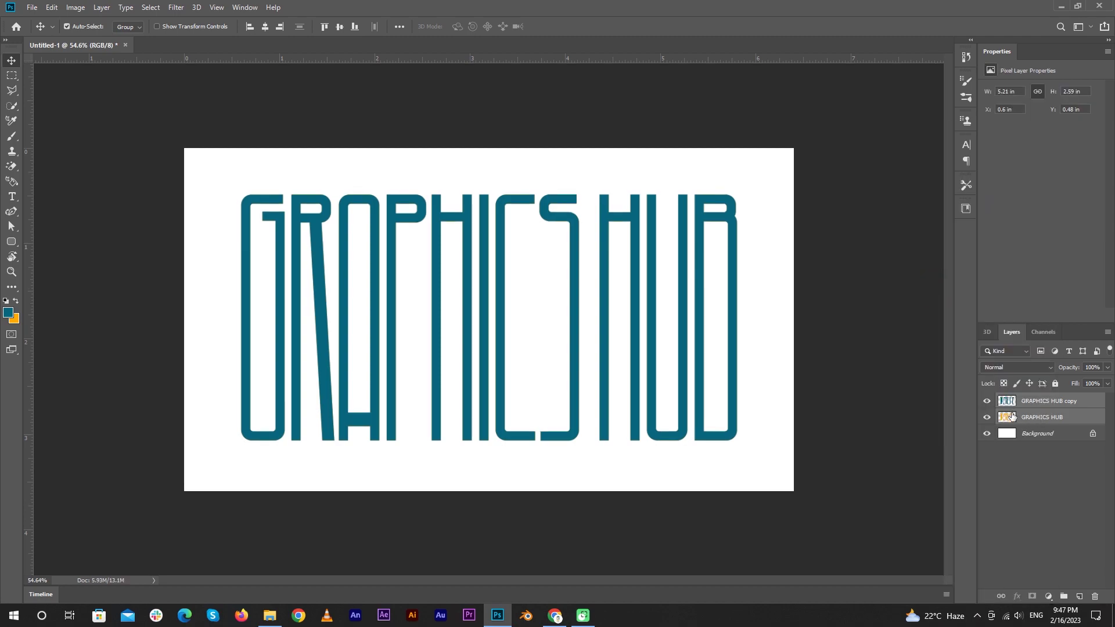
Delete the word HUB from the orange GRAPHICS HUB layer using a rectangular marquee selection, and deselect
left_click(1031, 422)
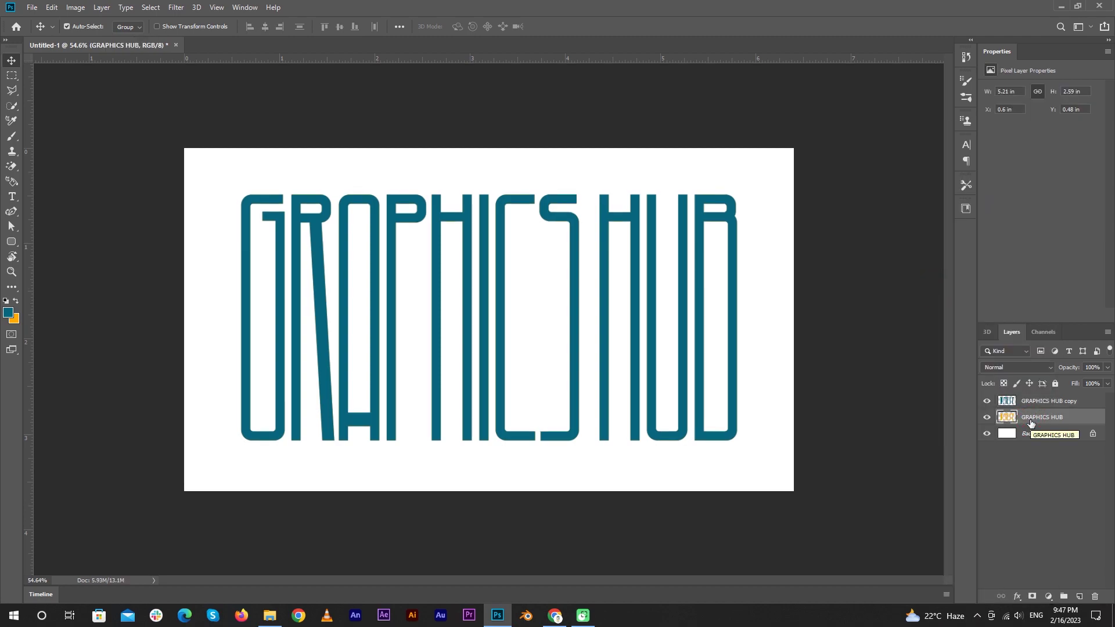
key("m")
right_click(12, 75)
left_click(45, 73)
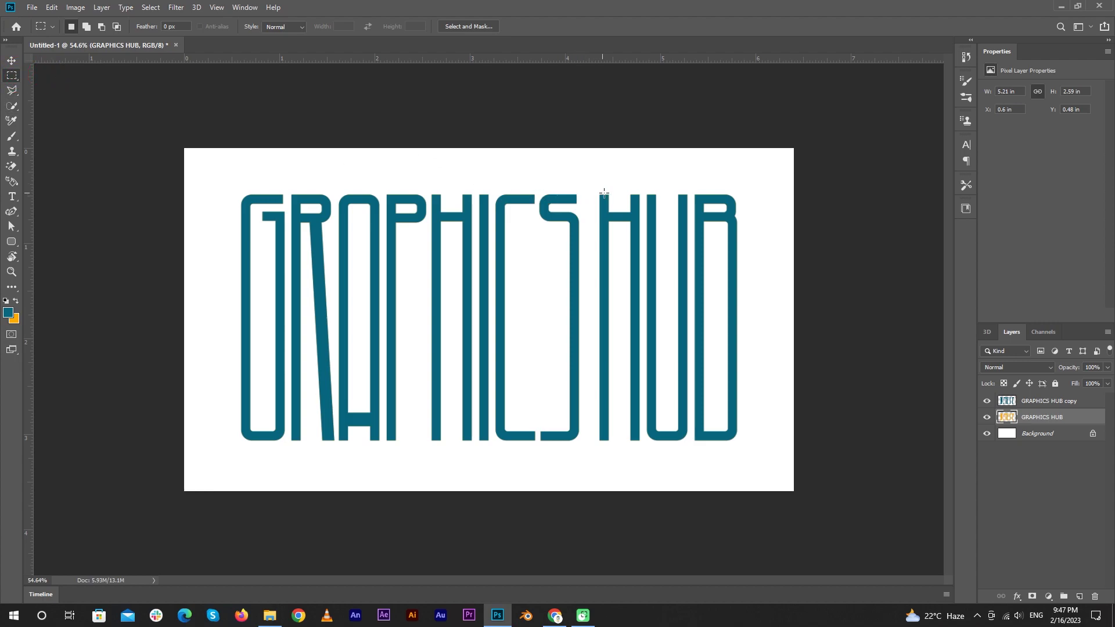
left_click_drag(591, 184, 771, 474)
key("Delete")
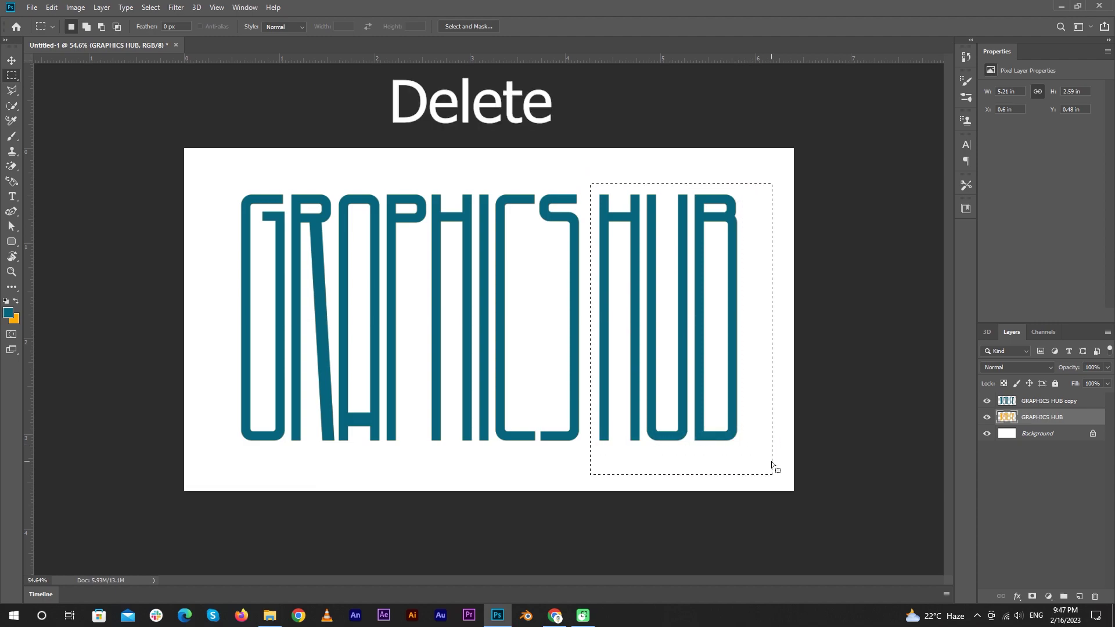
left_click(924, 440)
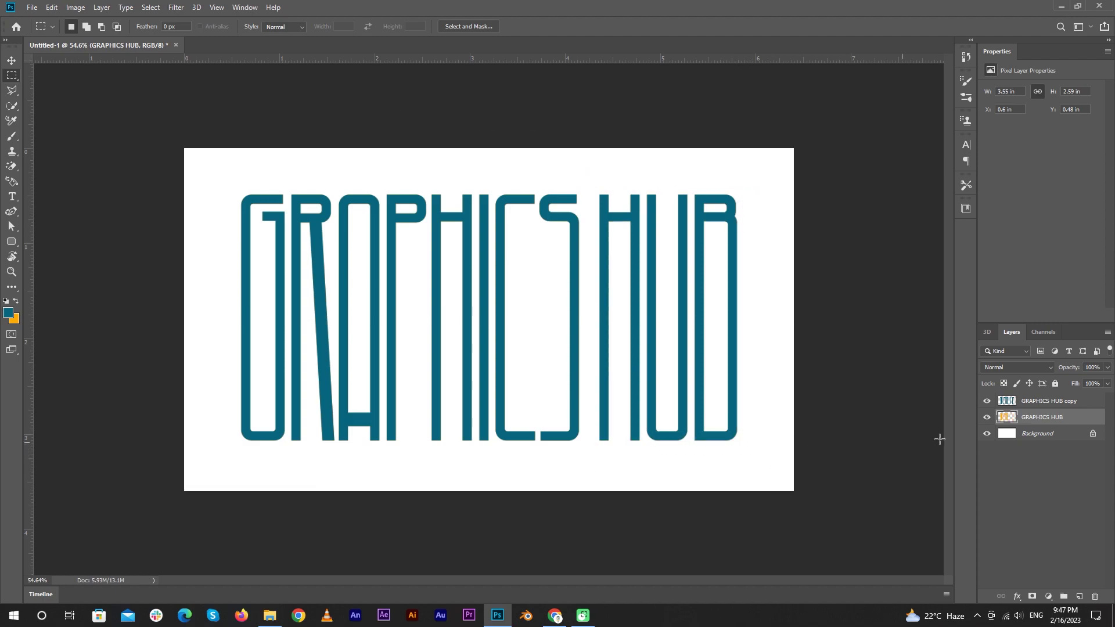
Delete the word GRAPHICS from the teal GRAPHICS HUB copy layer using a rectangular marquee selection, and deselect
left_click(1026, 407)
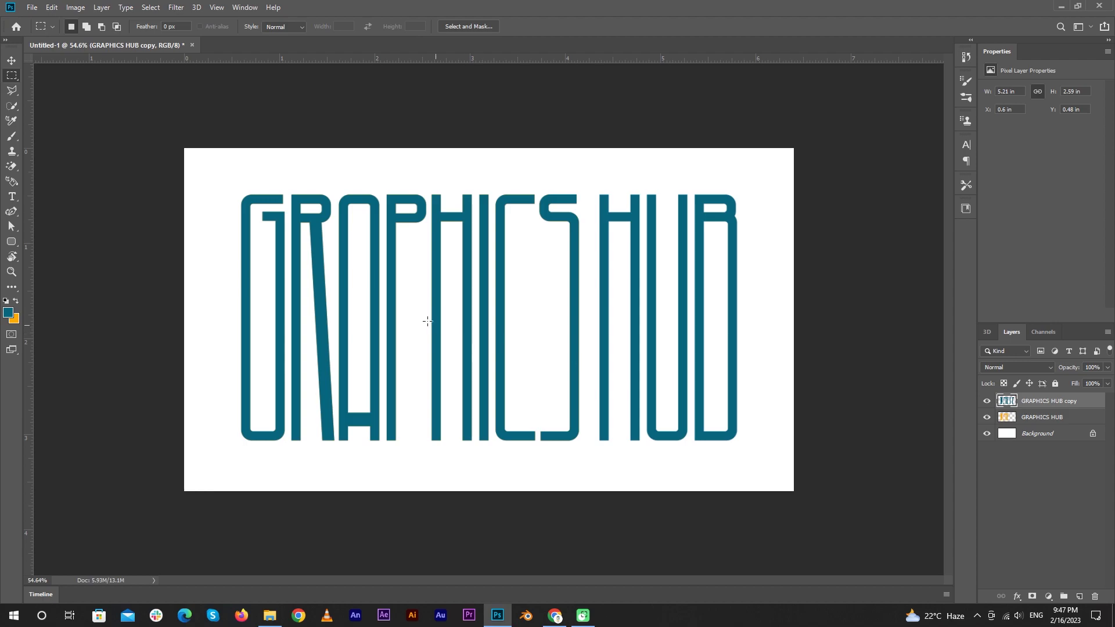
left_click_drag(203, 177, 588, 489)
key("Delete")
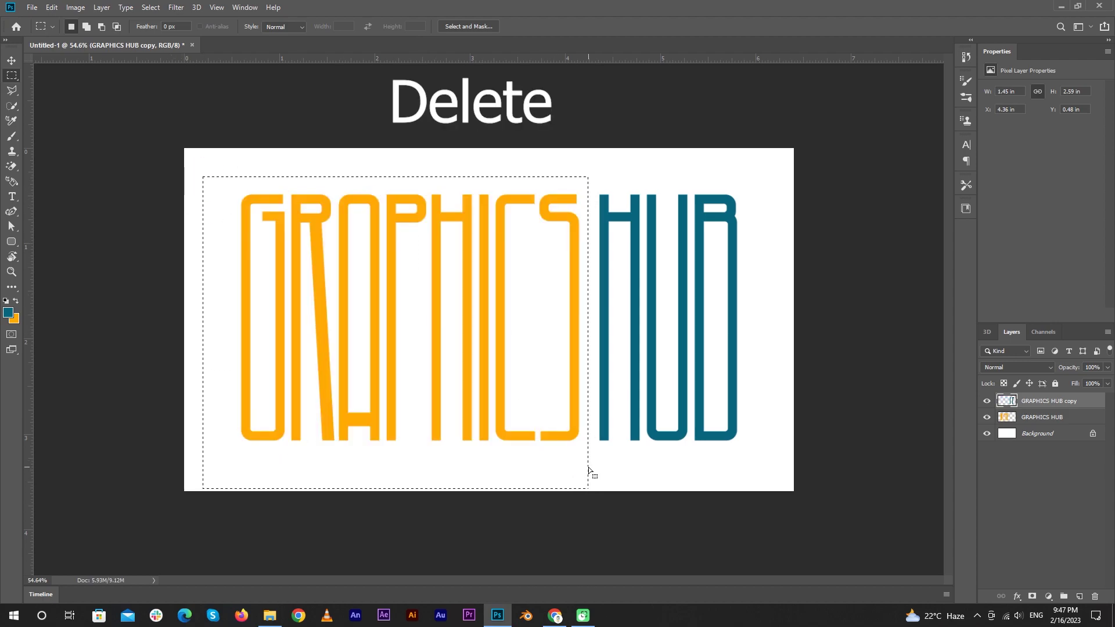
key("v")
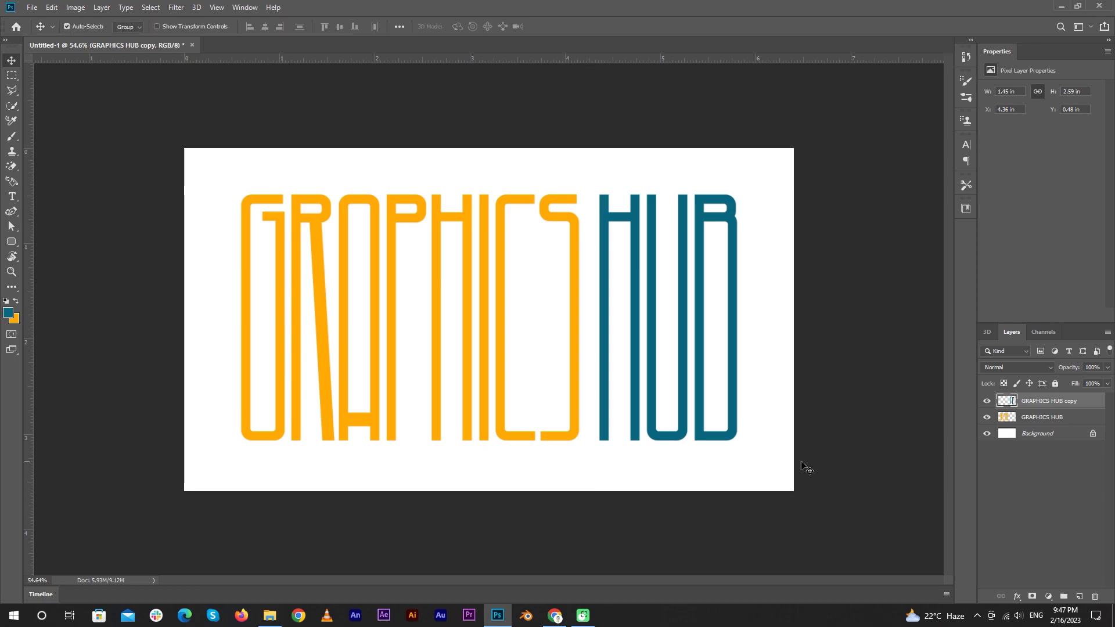
left_click(879, 407)
scroll(862, 408, "up", 2)
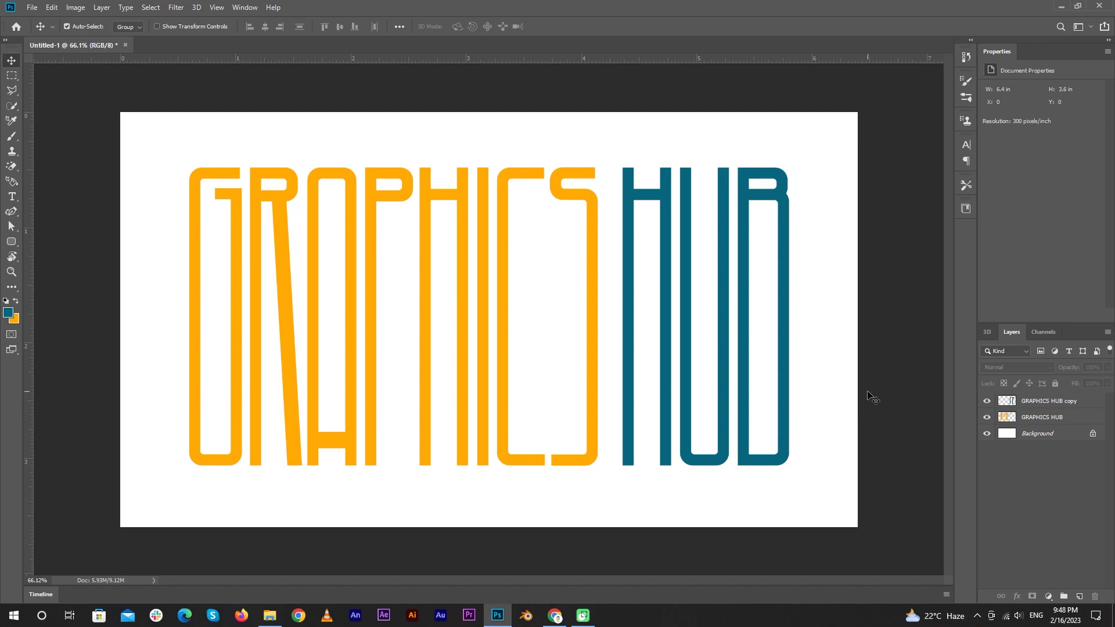
left_click(1057, 433)
left_click(1080, 595)
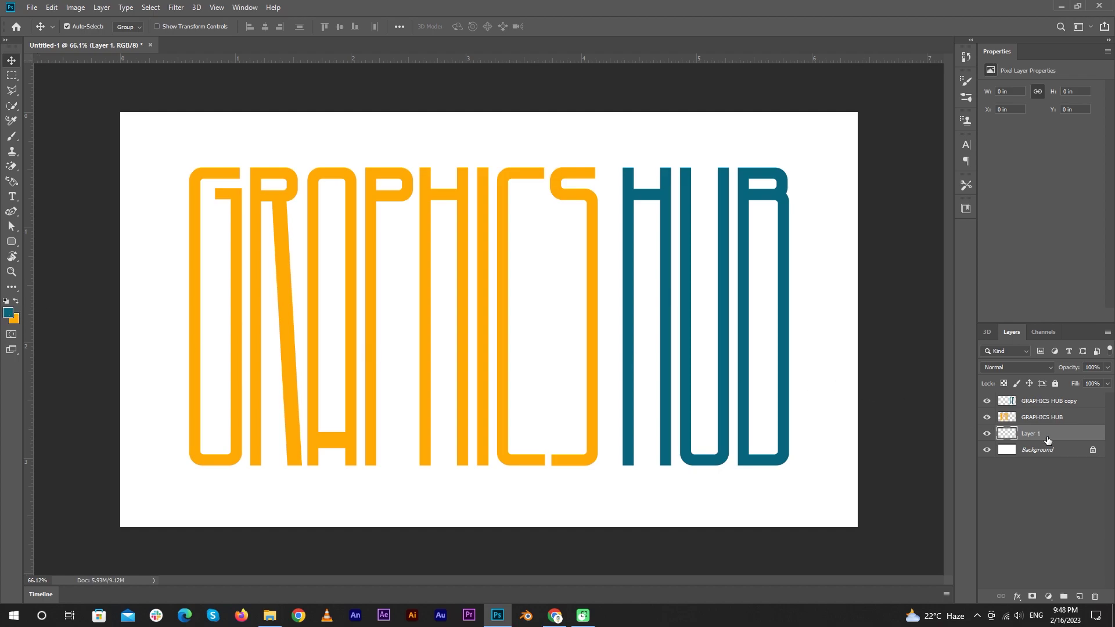
key("Delete")
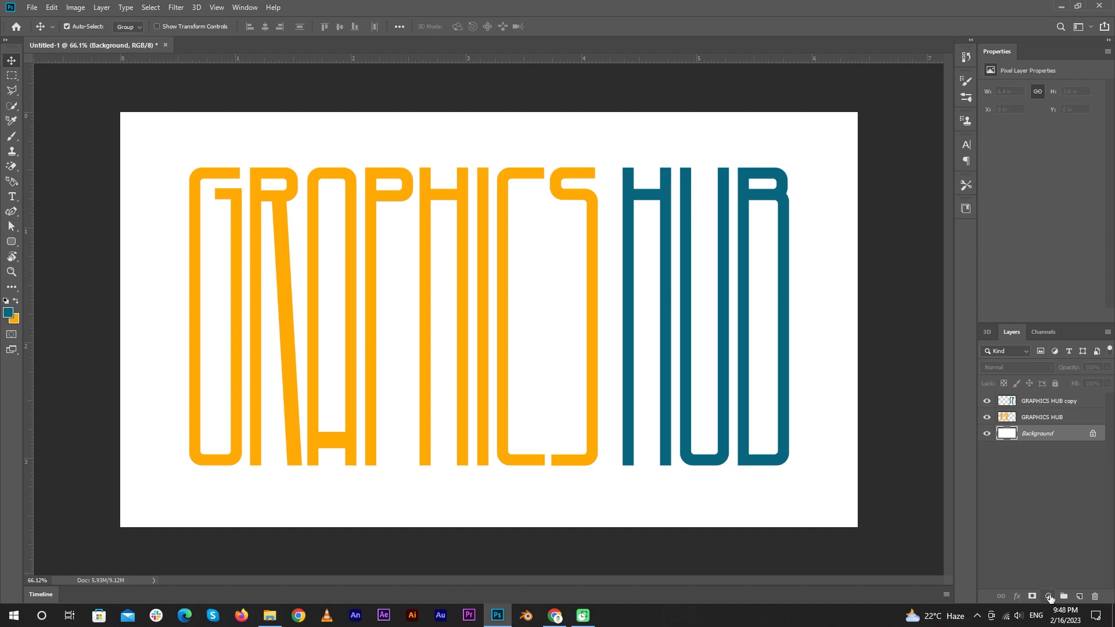
Add a Solid Color fill layer in black (#000000) directly above the Background layer
left_click(1048, 596)
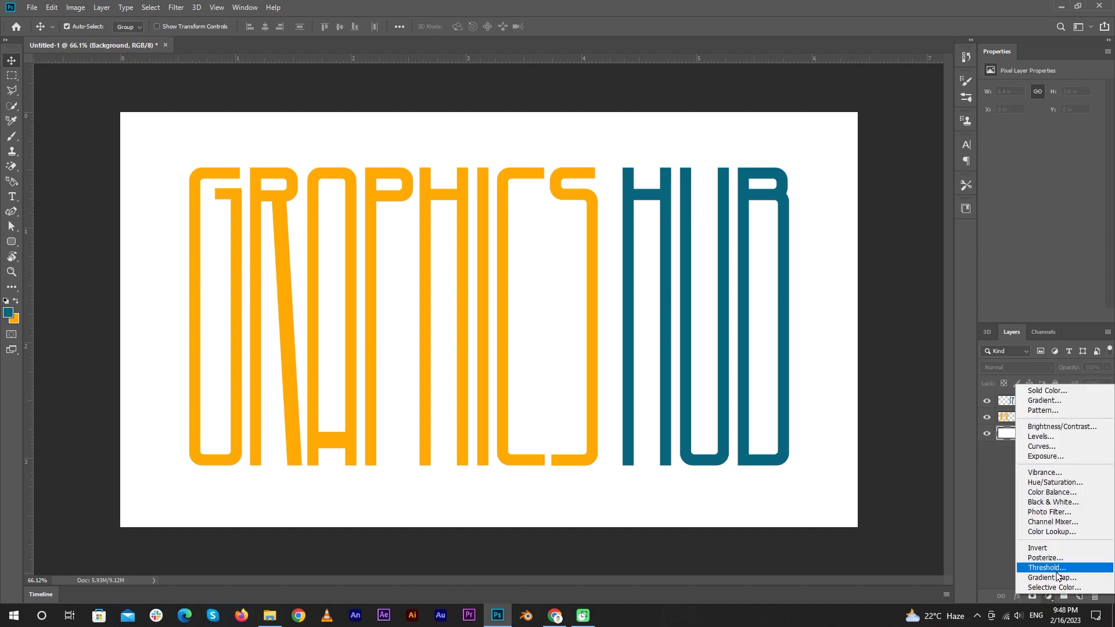
left_click(1053, 390)
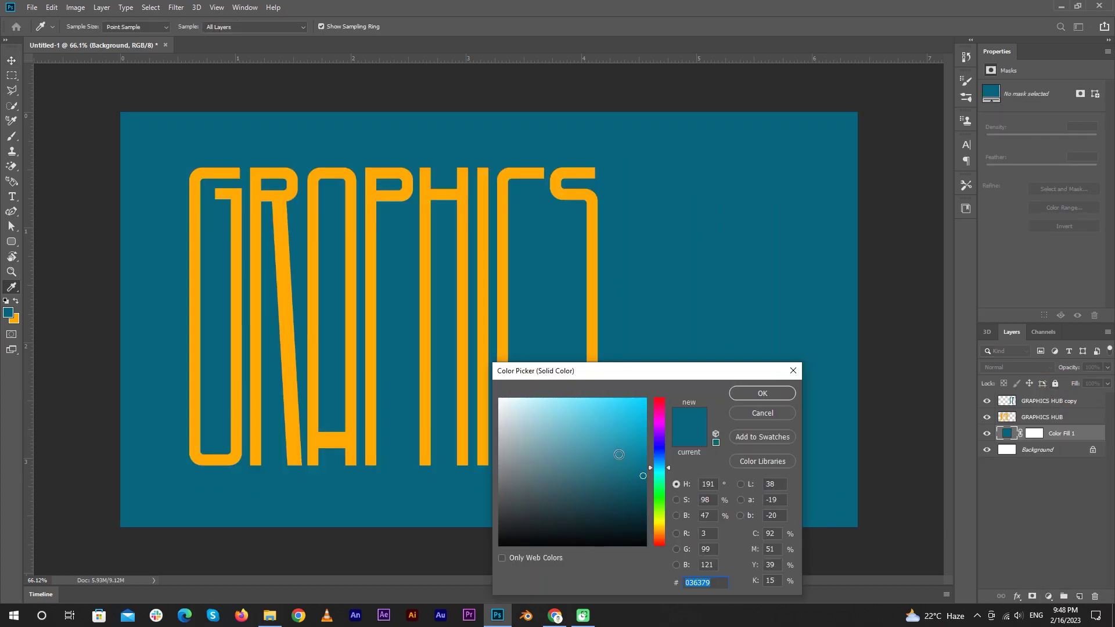
left_click_drag(525, 540, 477, 562)
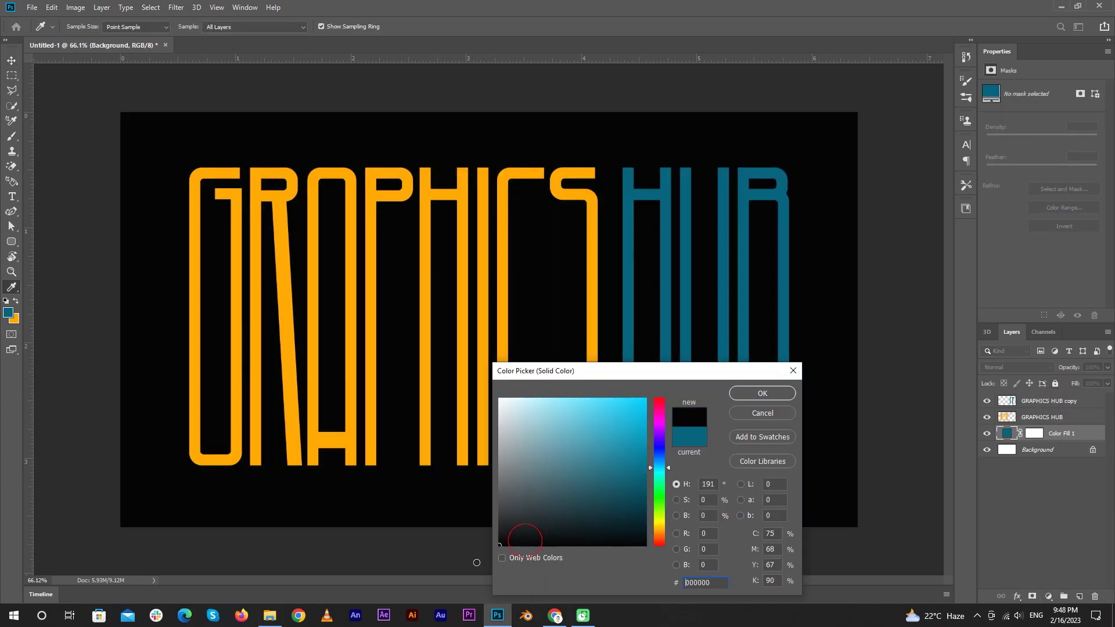
left_click(762, 393)
left_click(892, 329)
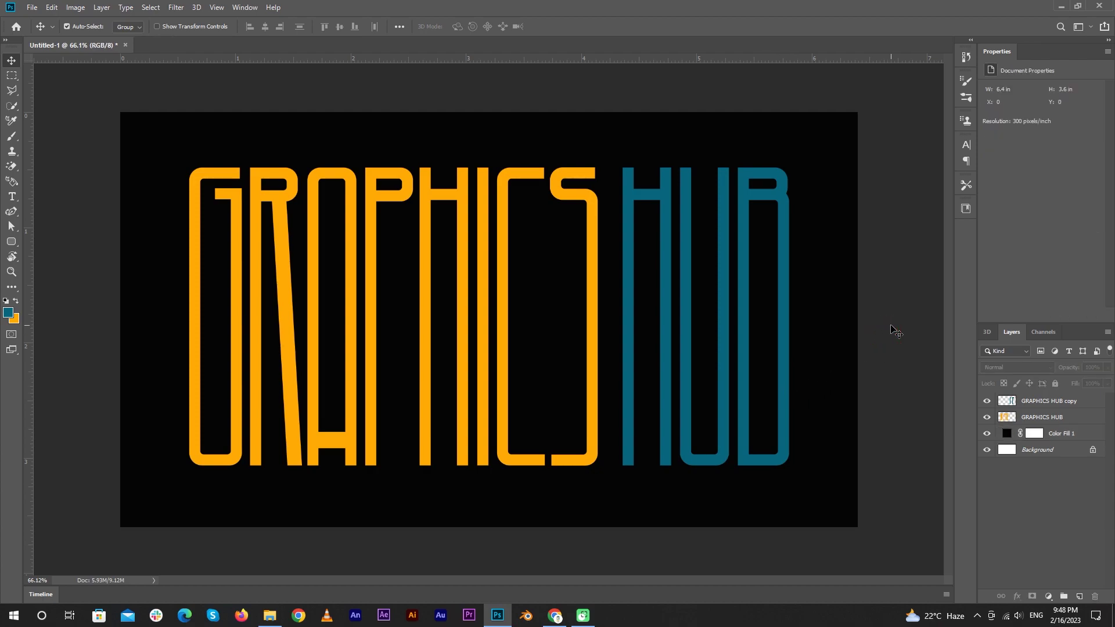